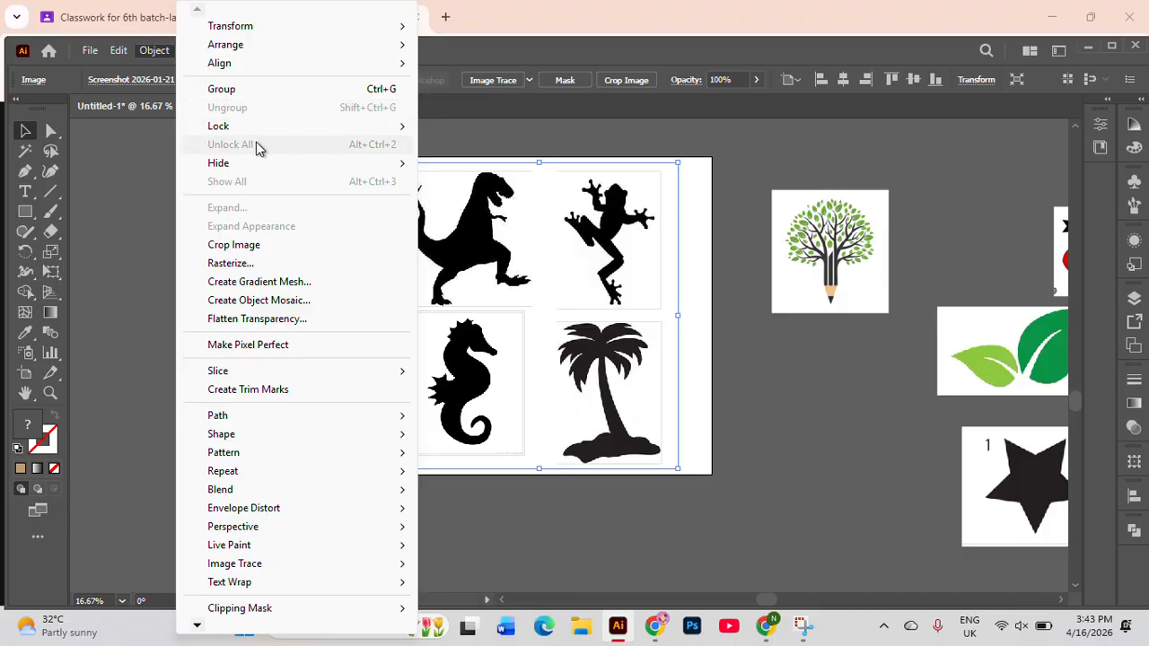
Lock the placed image of the four silhouettes and check that it can no longer be selected or moved
mouse_move(323, 134)
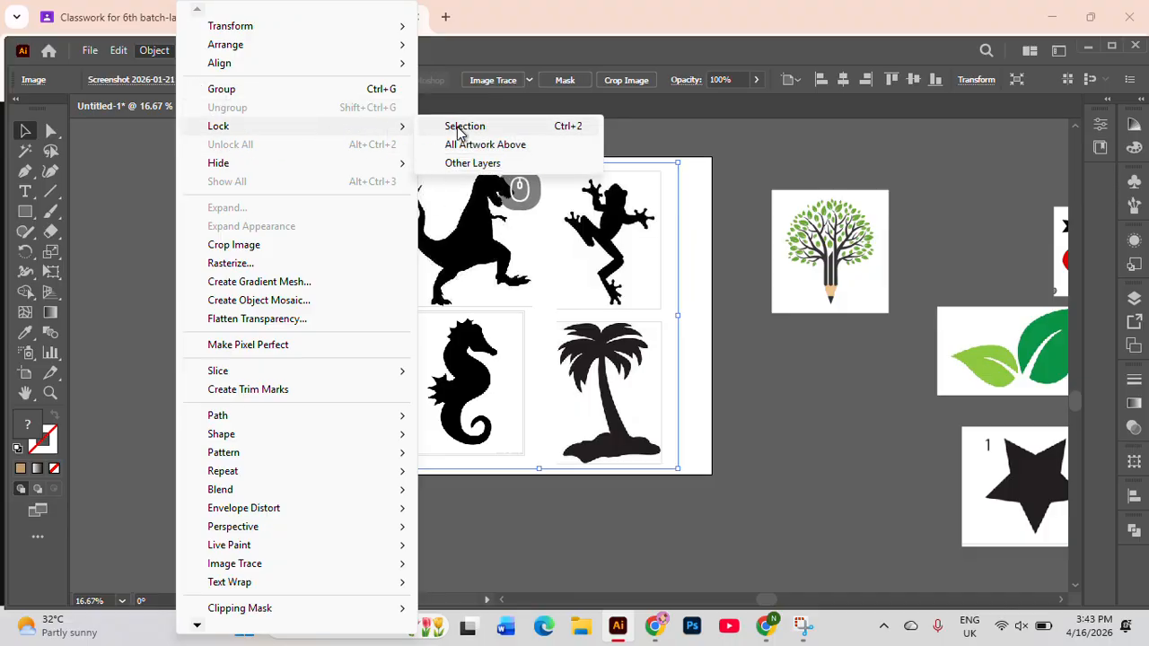
click(574, 363)
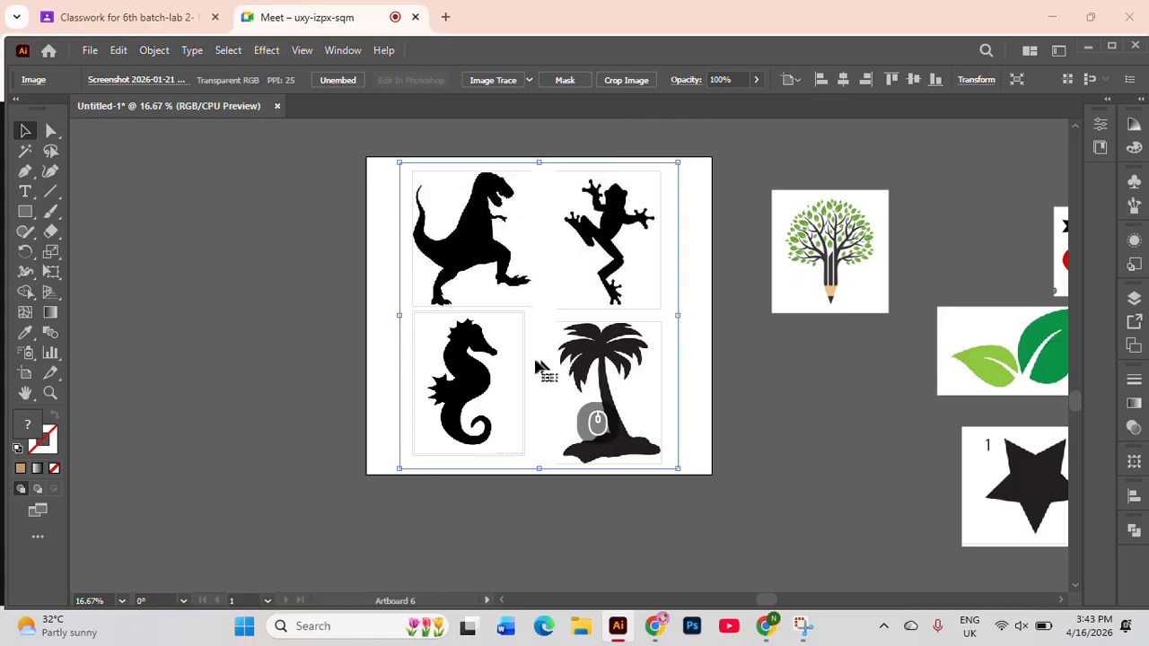
click(545, 356)
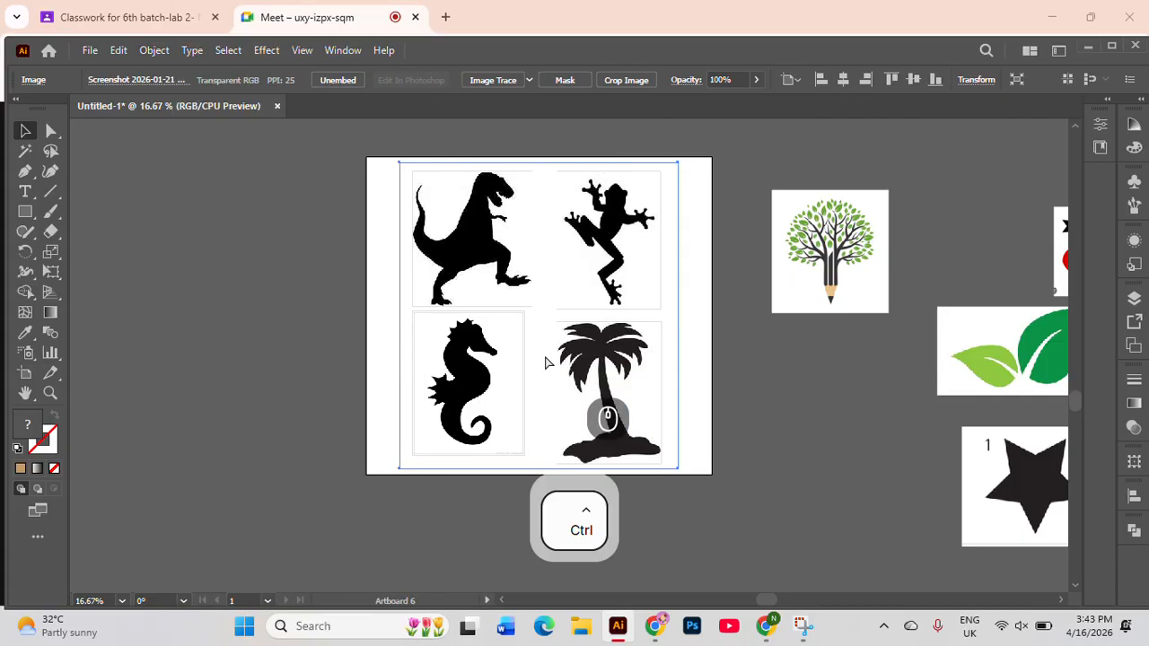
key(ctrl+2)
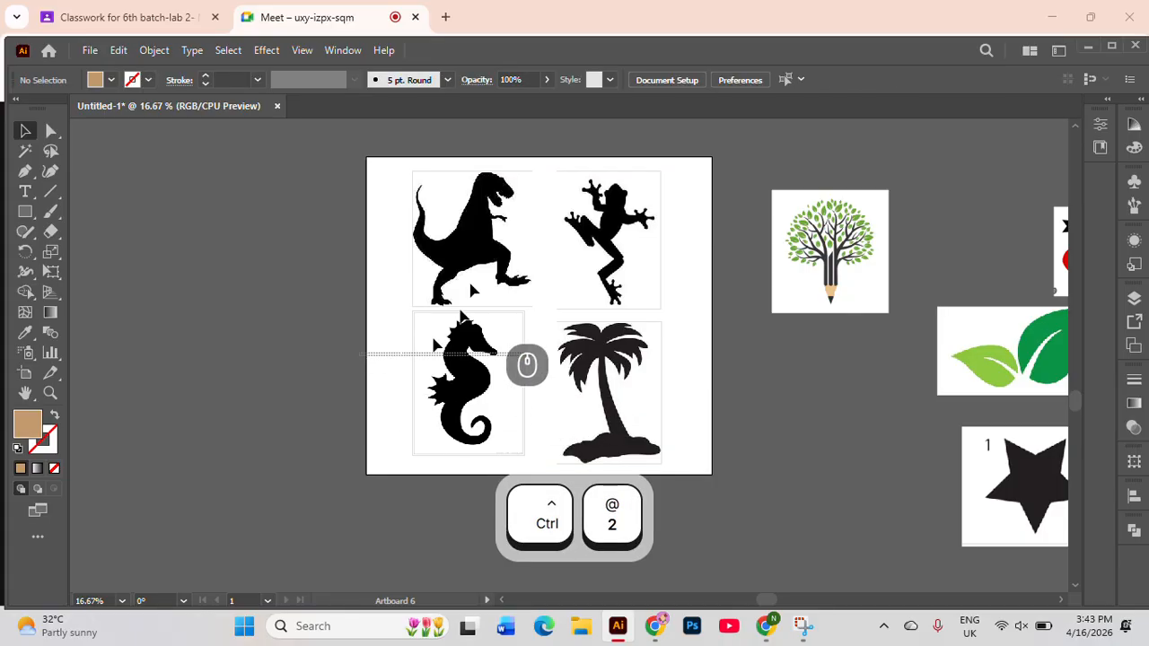
drag(538, 191, 615, 320)
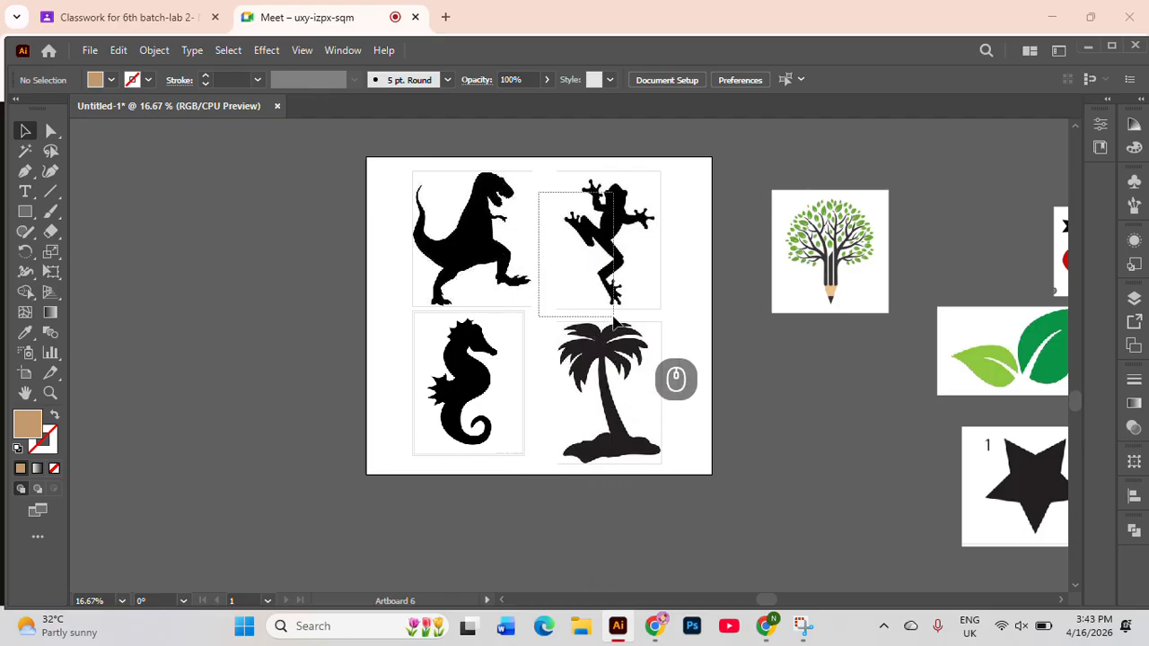
drag(437, 281, 618, 447)
drag(546, 225, 651, 344)
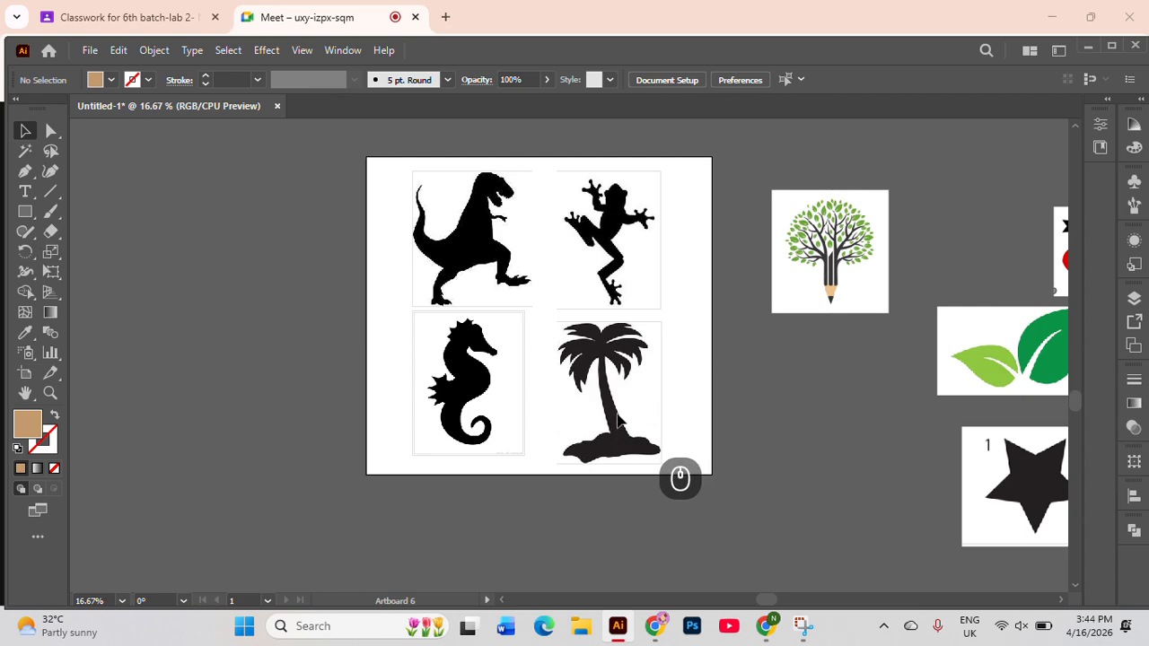
Set up the Pen tool with no fill and a yellow 4 pt stroke for tracing the palm tree
alt+scroll(617, 422, up, 2)
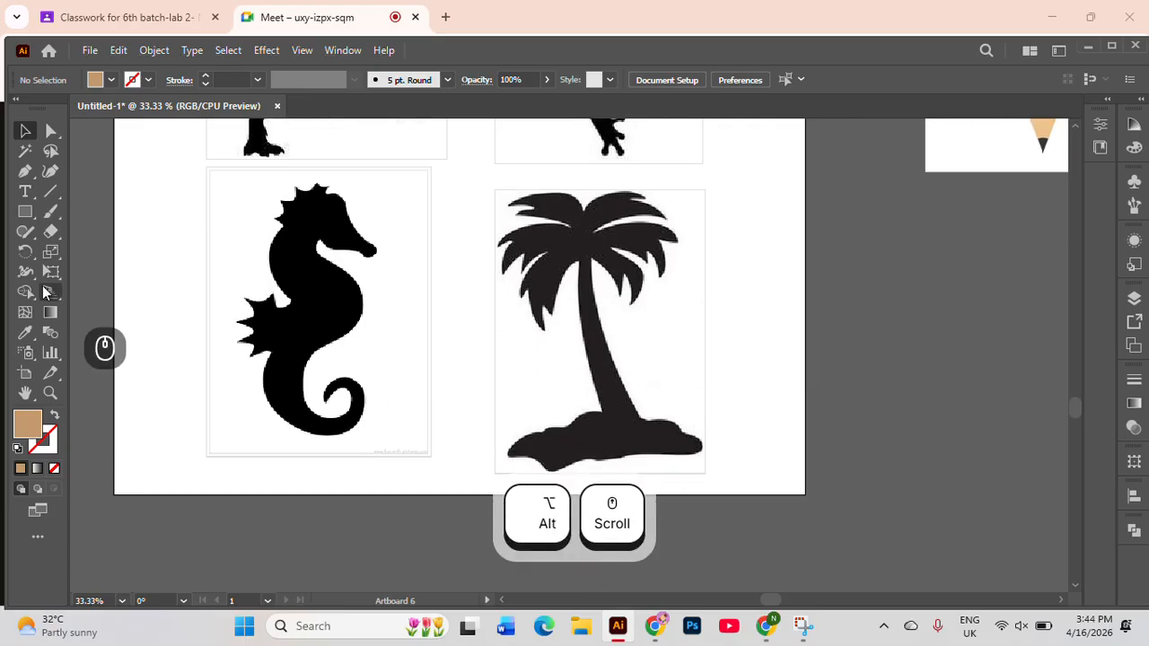
click(28, 175)
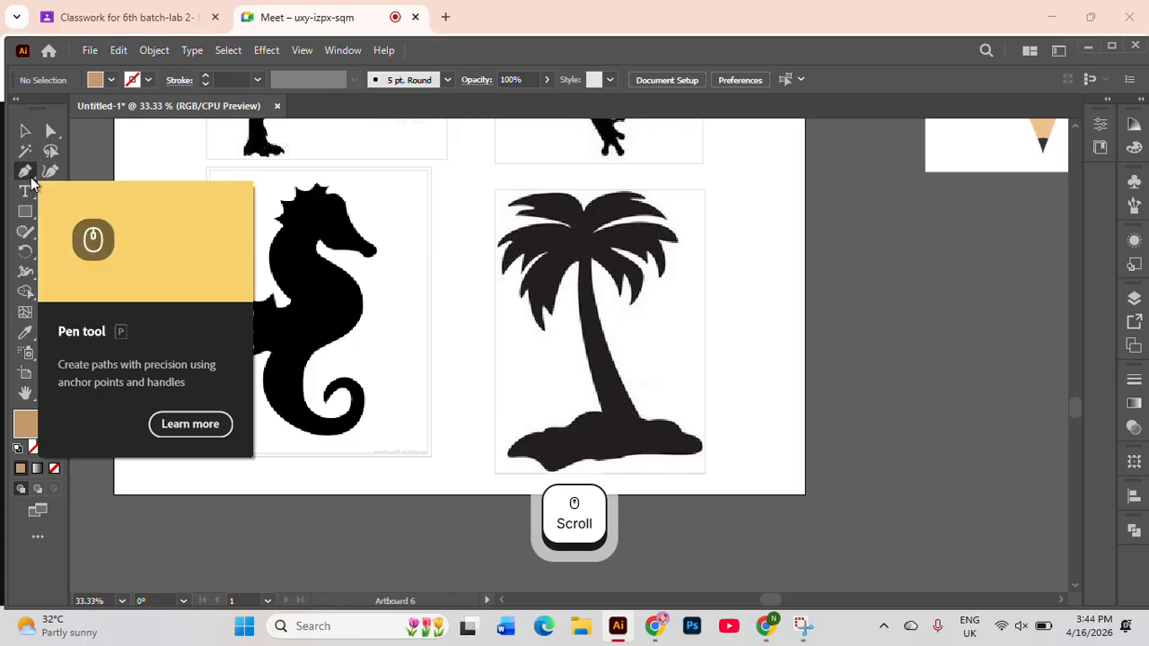
click(98, 80)
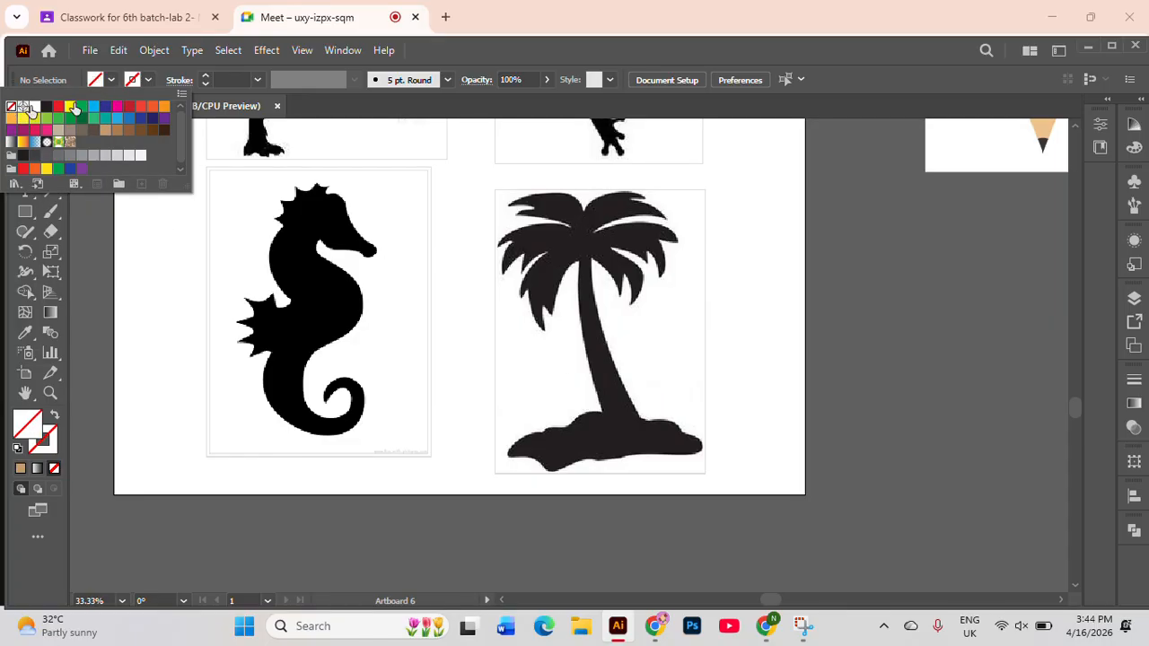
click(205, 78)
click(205, 77)
click(205, 77)
click(205, 78)
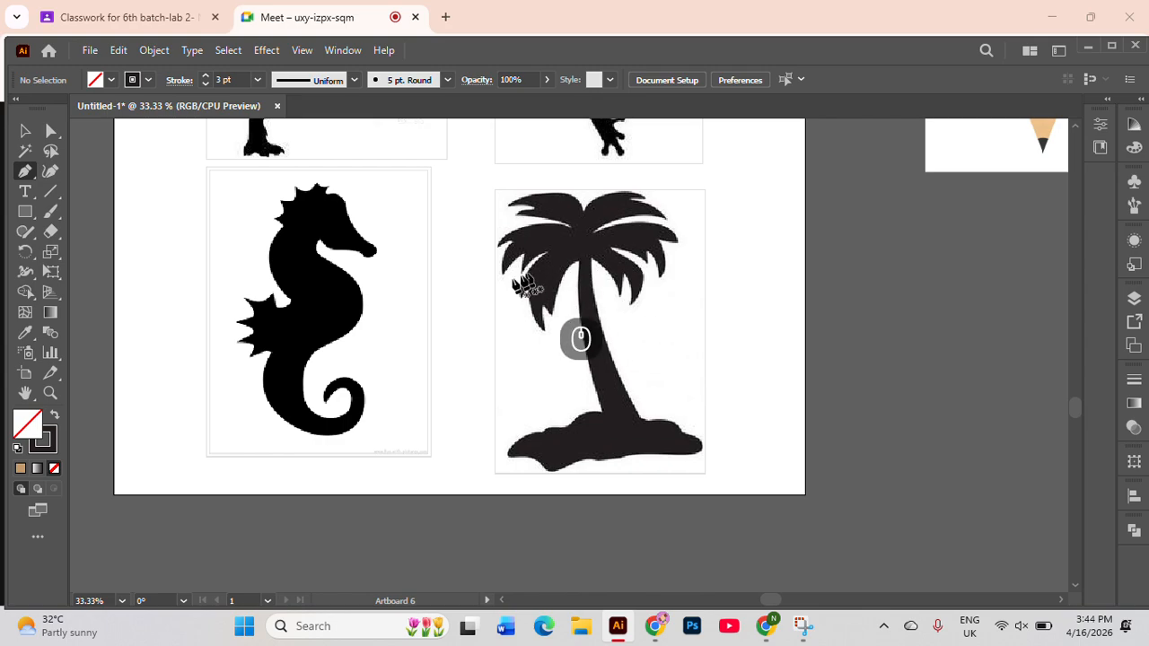
click(148, 79)
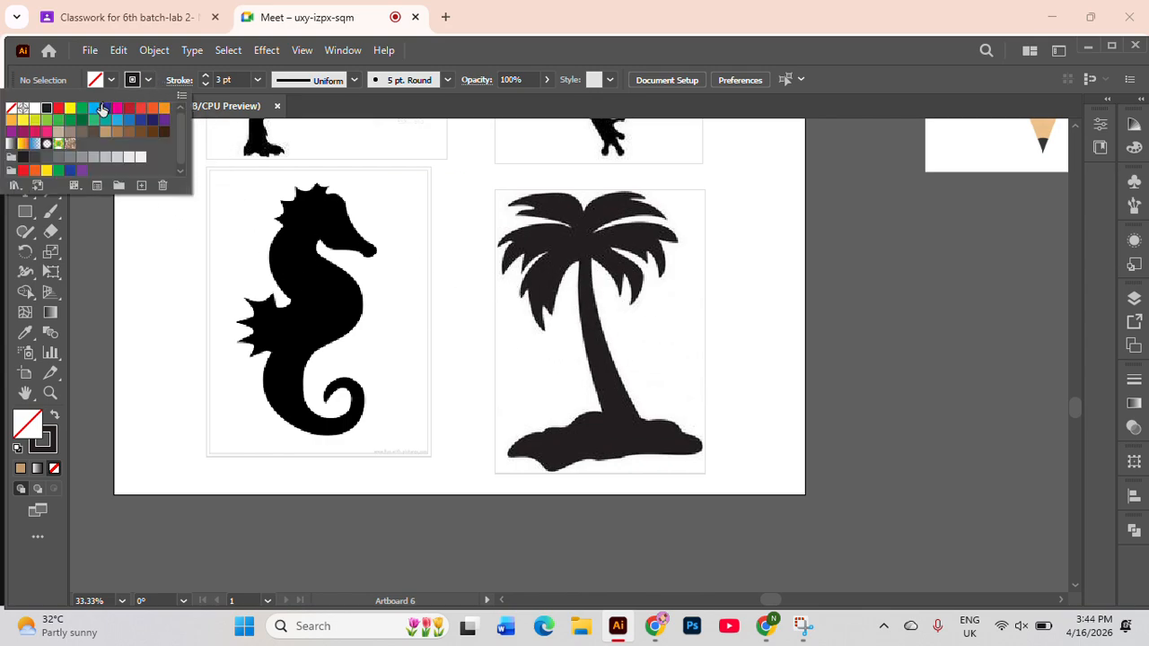
click(579, 263)
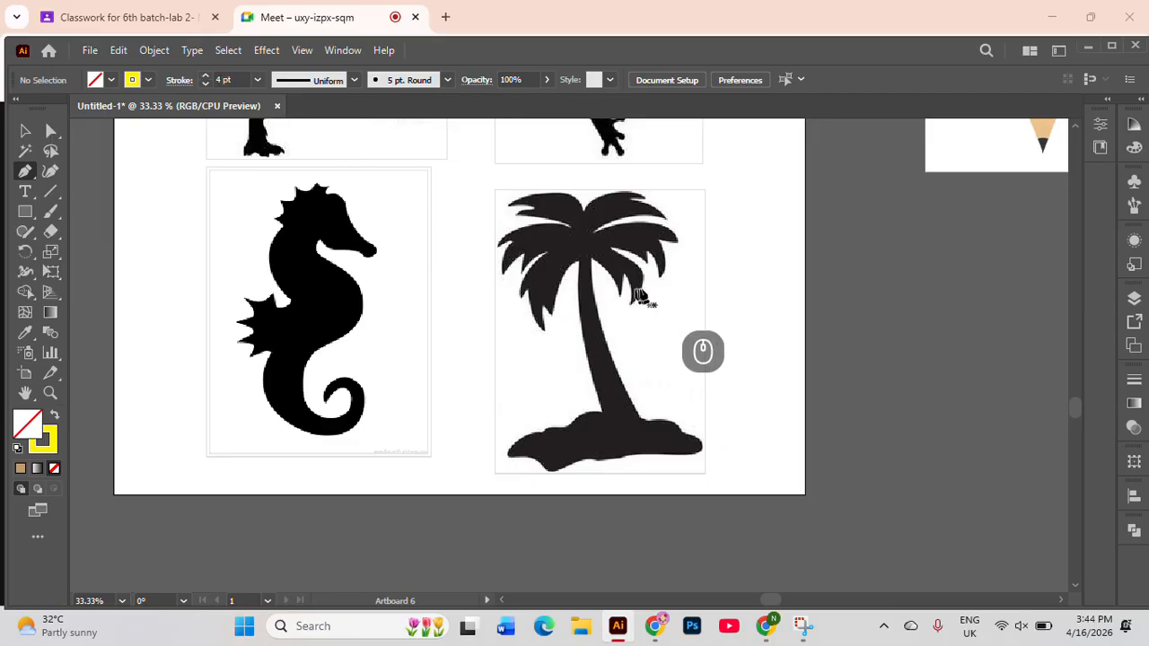
Trace the left edge of the palm trunk with a curved path from the crown down to the mound, ending in a corner point
click(579, 263)
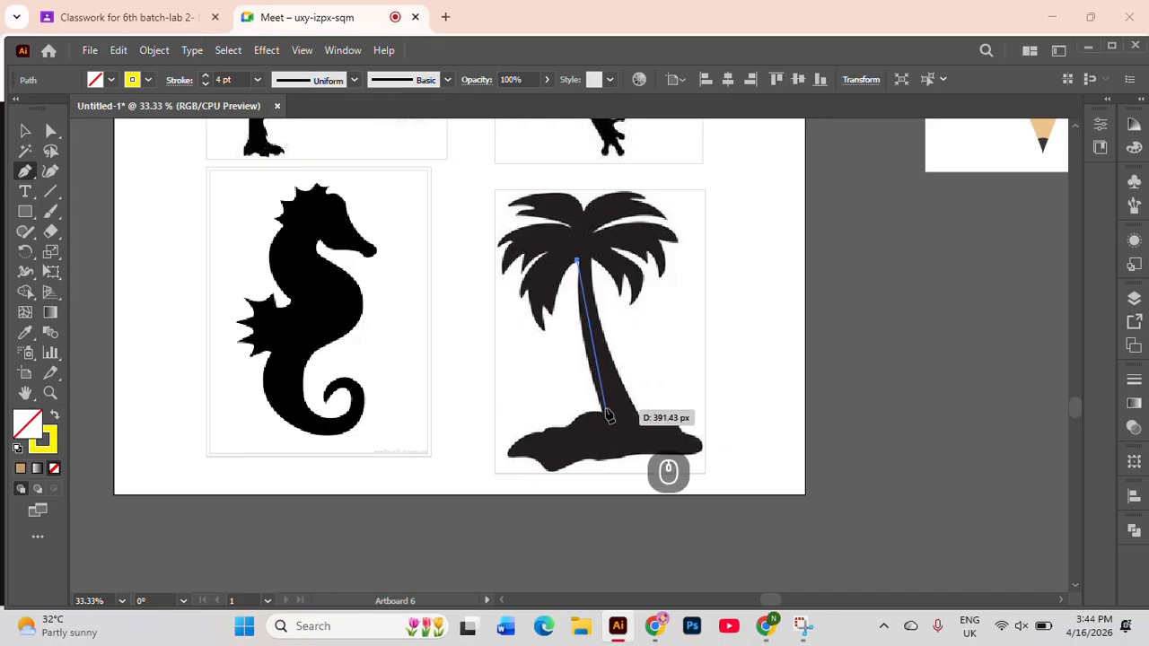
drag(594, 396, 621, 460)
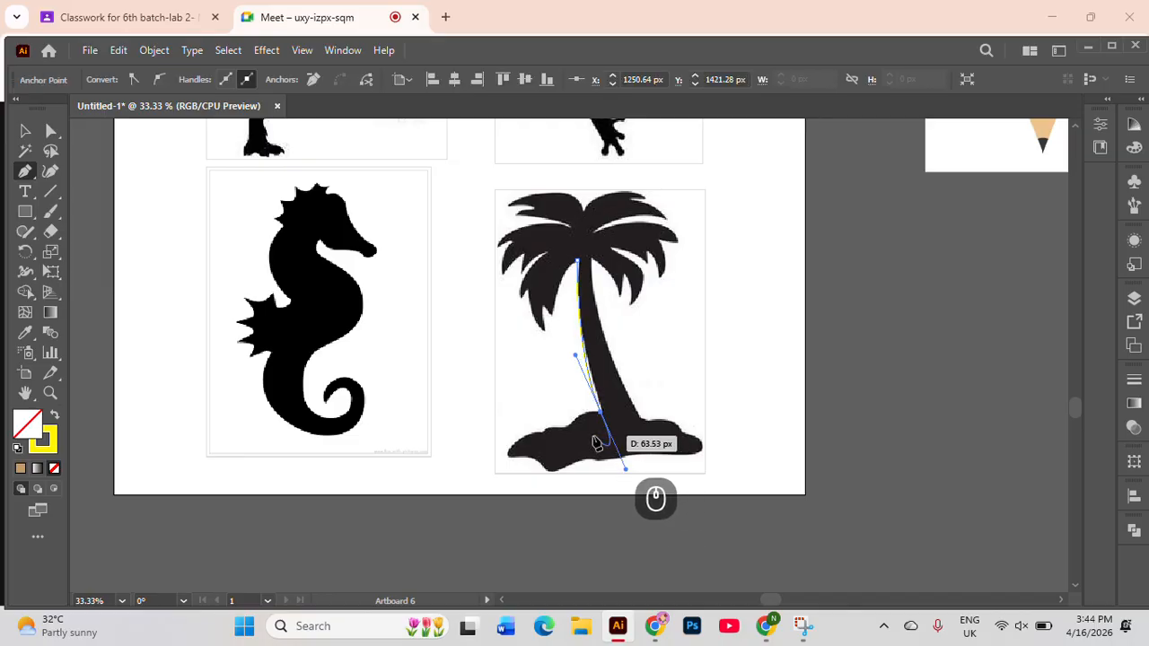
scroll(596, 441, up, 1)
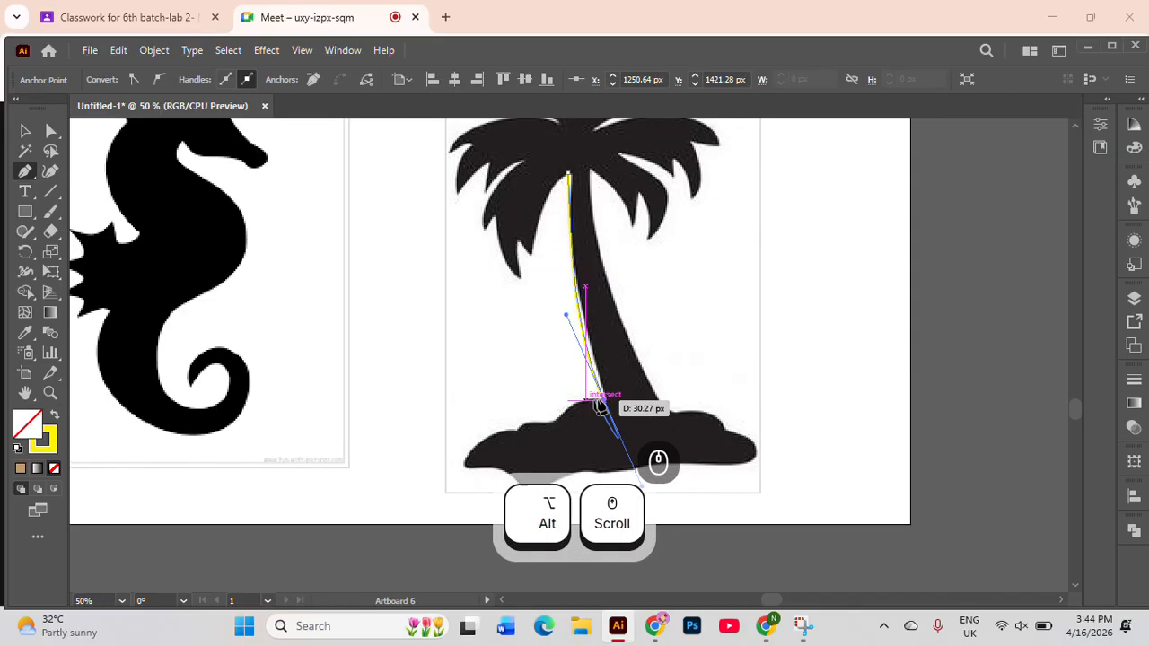
click(603, 399)
Continue the path along the mound's upper left contour, following its bumps down to the left tip
drag(604, 403, 537, 434)
click(538, 422)
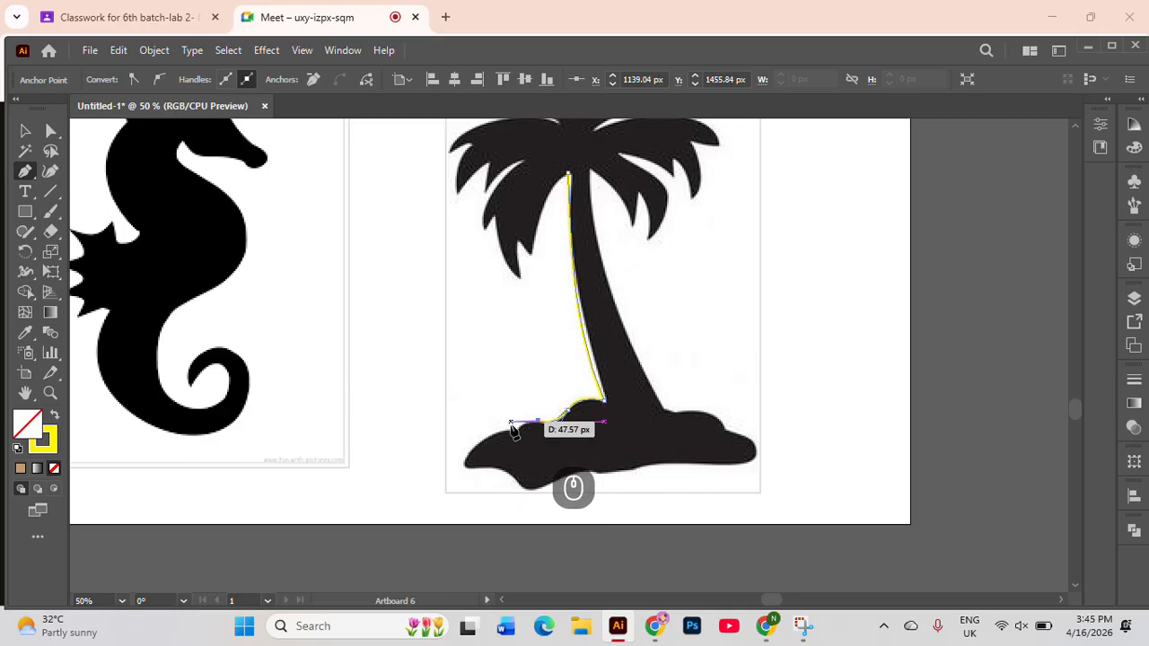
click(516, 434)
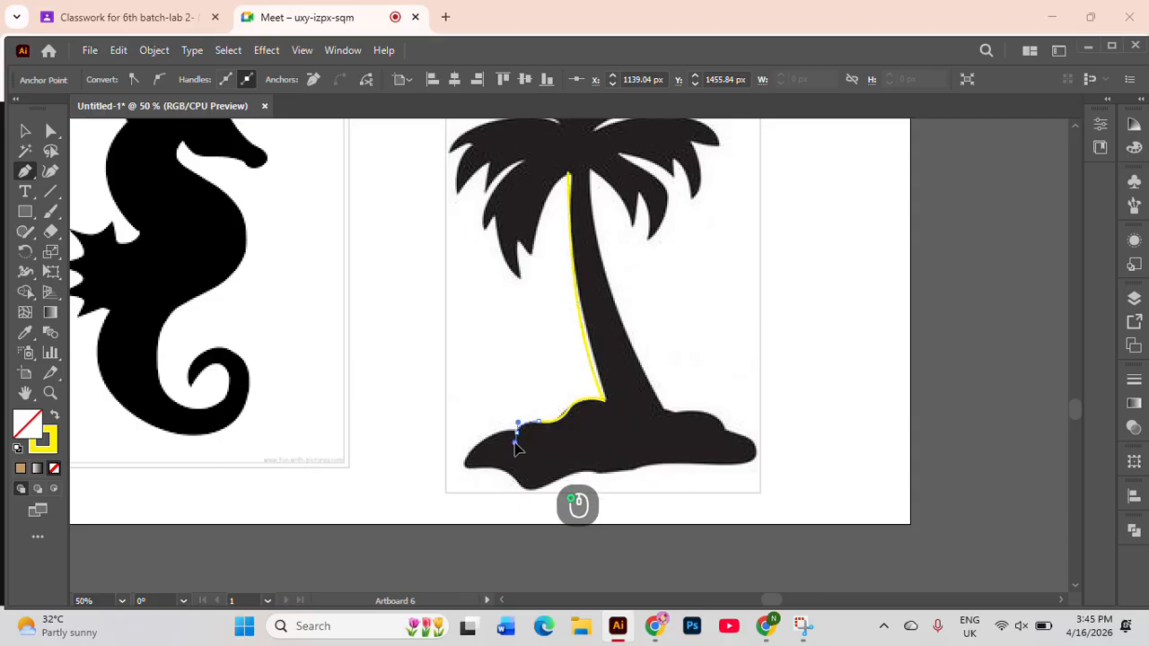
mouse_move(518, 449)
mouse_down()
mouse_move(503, 441)
mouse_move(490, 454)
mouse_move(521, 437)
mouse_up()
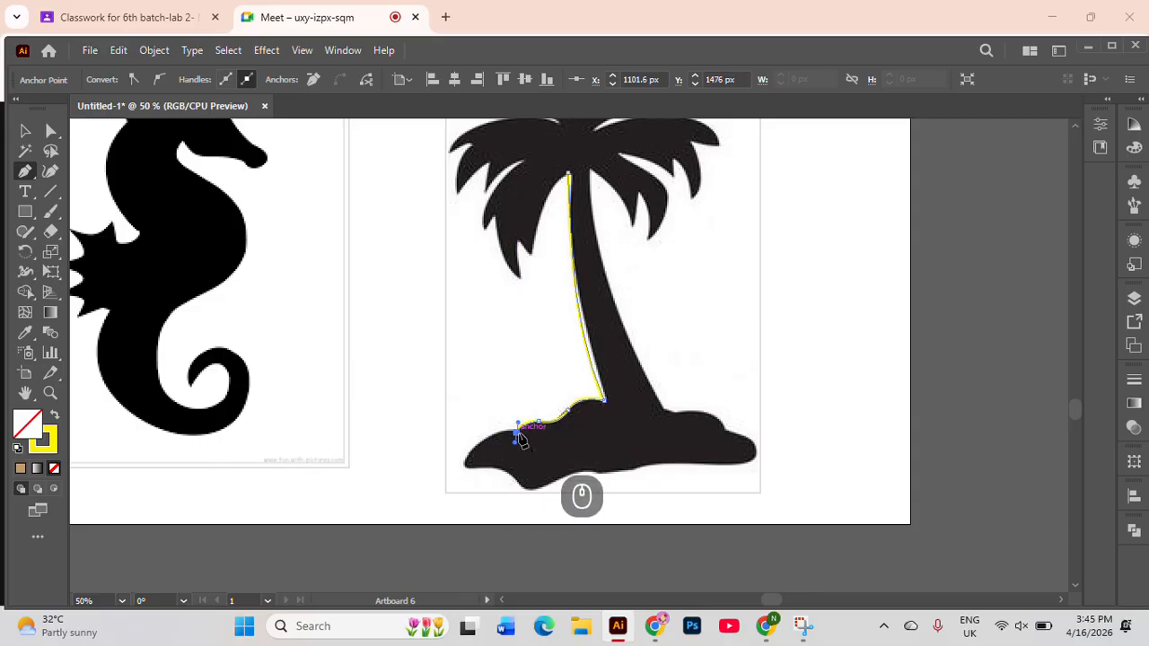
click(468, 463)
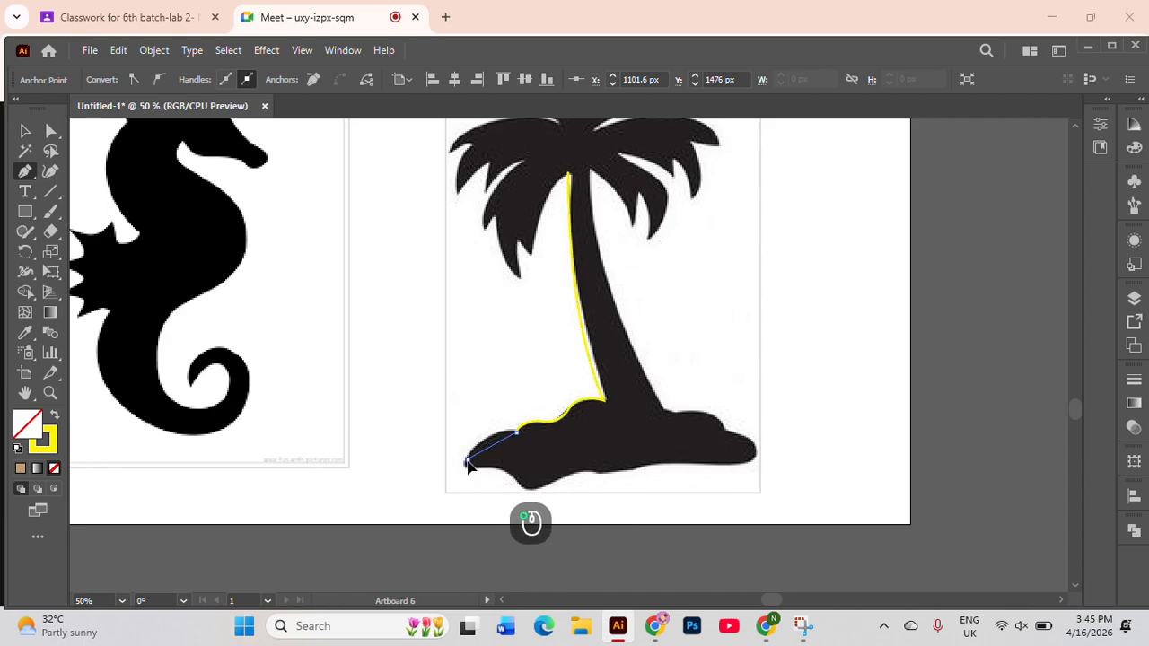
Continue the path along the mound's underside and around its right end, up to the base of the trunk
mouse_move(459, 489)
mouse_down()
mouse_move(525, 467)
mouse_move(492, 473)
mouse_move(526, 495)
mouse_move(527, 478)
mouse_move(531, 501)
mouse_move(680, 461)
mouse_up()
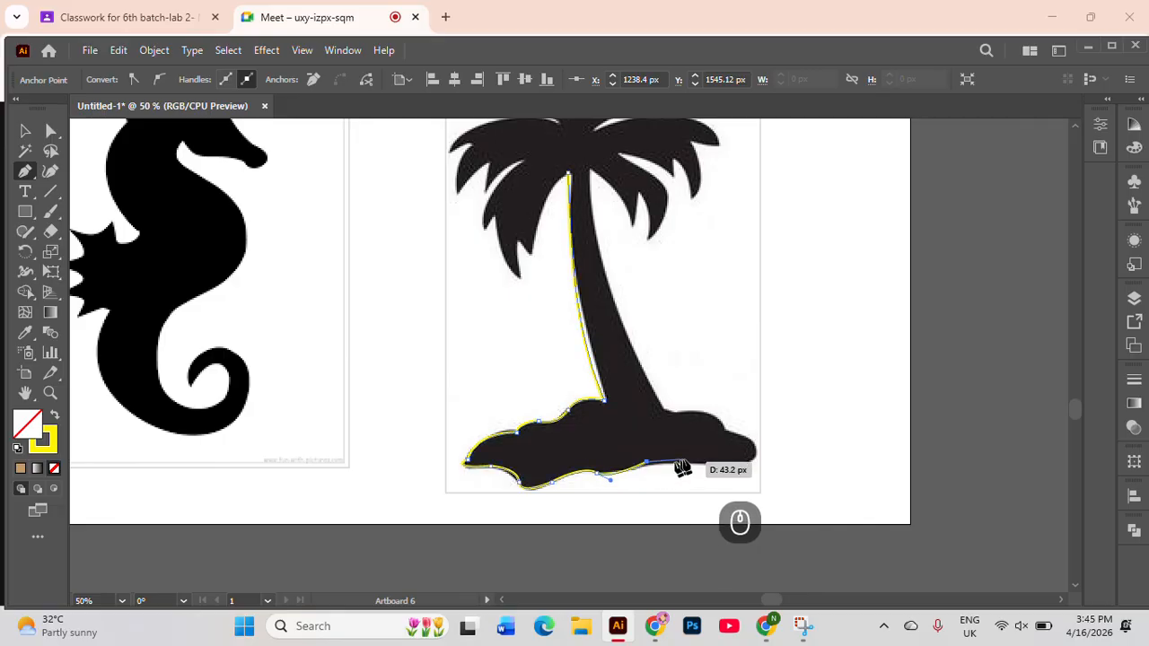
click(736, 463)
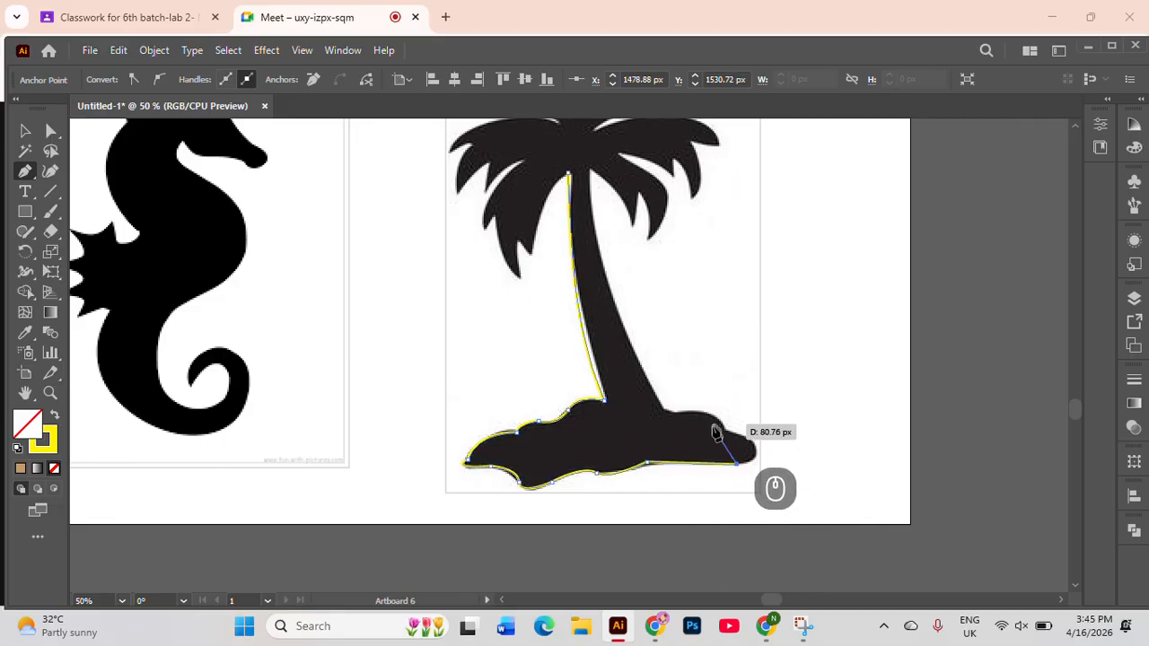
drag(723, 431, 660, 407)
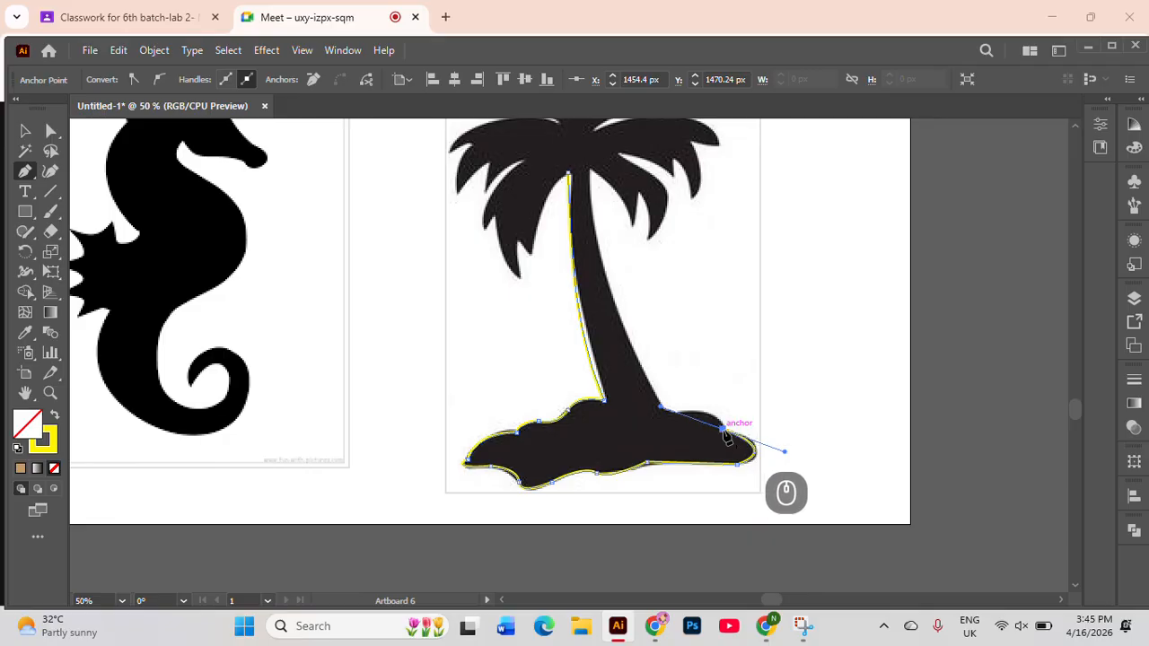
click(723, 429)
drag(672, 413, 648, 410)
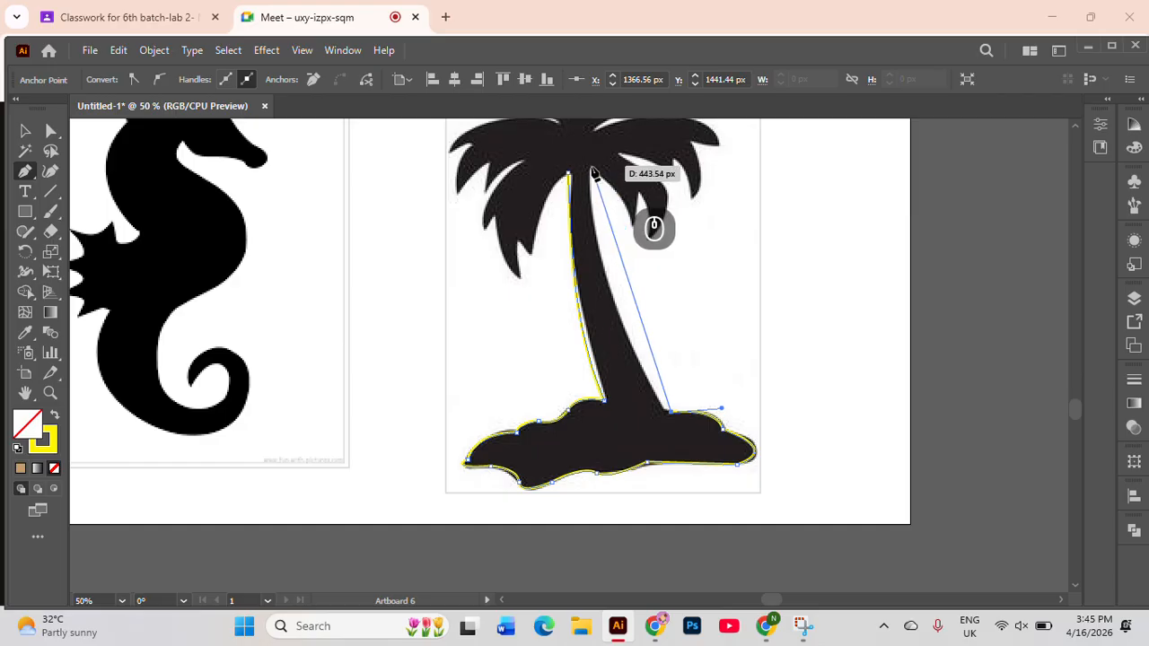
Trace the right edge of the palm trunk with one curved segment from the mound up to the crown
scroll(593, 172, up, 3)
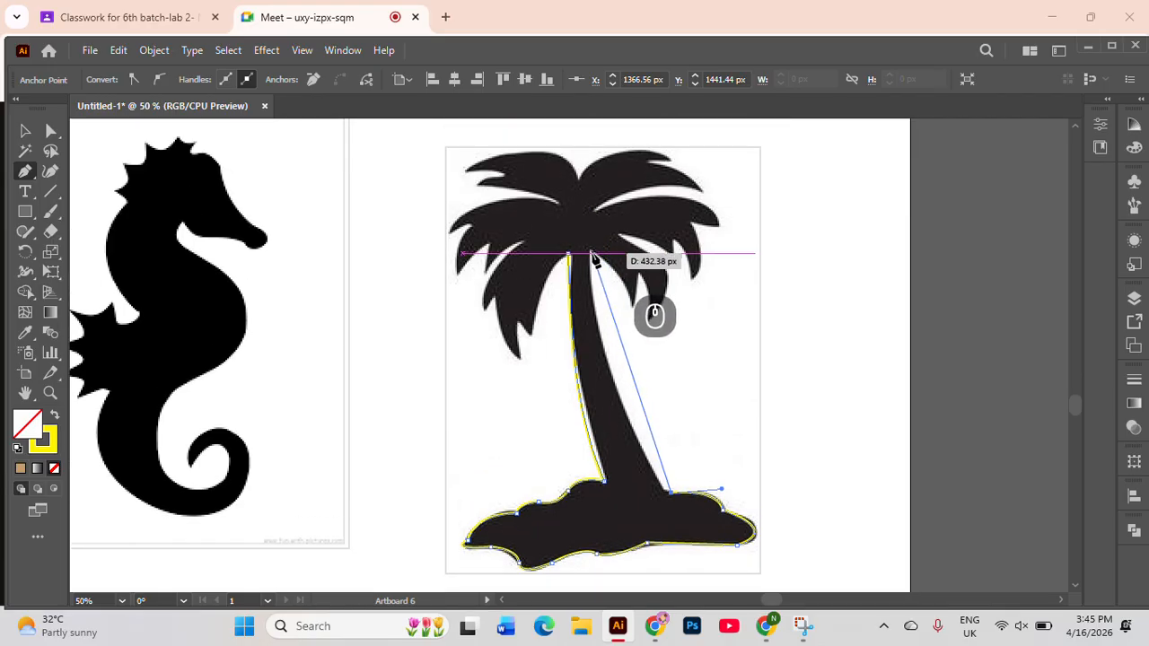
drag(589, 249, 569, 196)
scroll(616, 133, up, 3)
scroll(616, 133, up, 2)
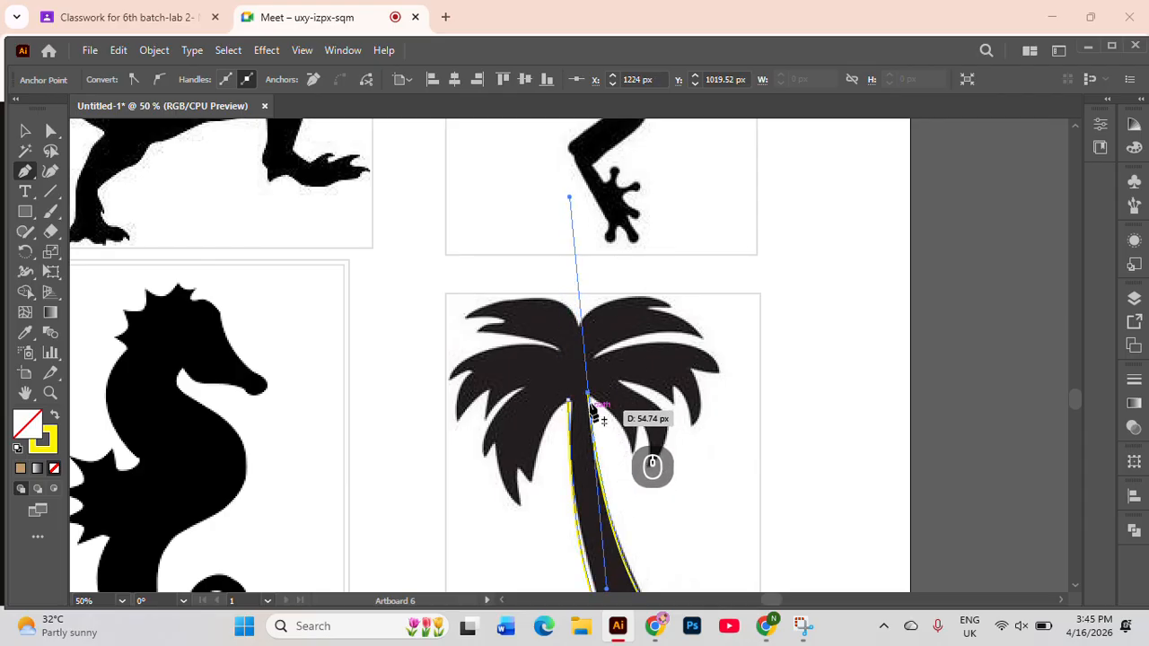
click(584, 397)
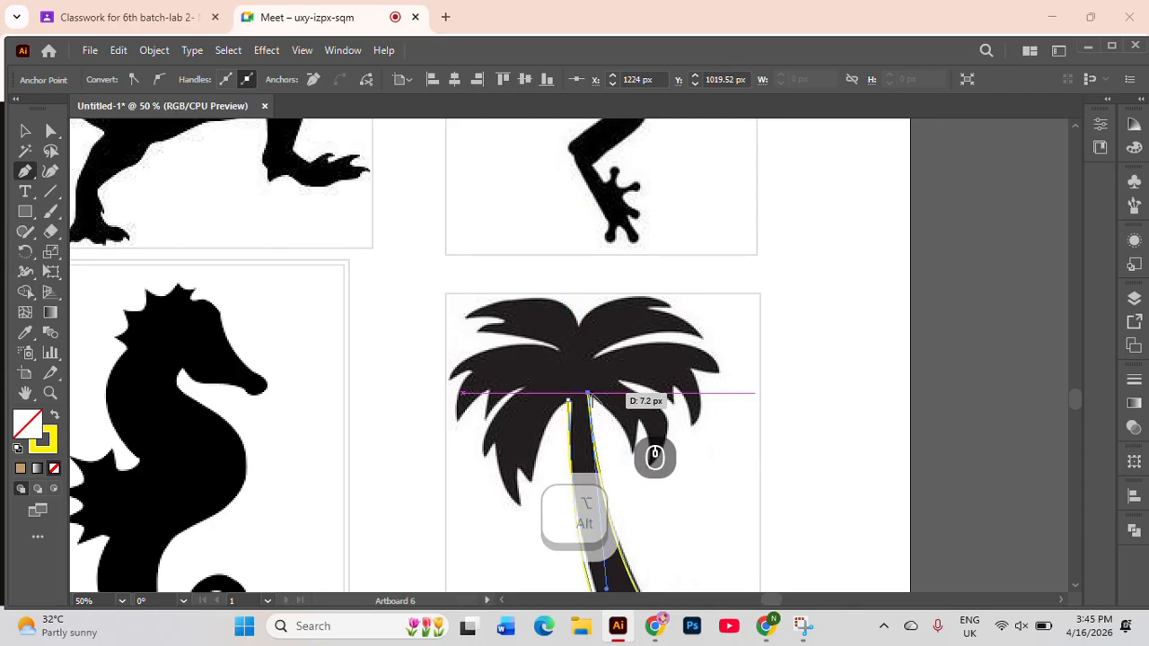
Trace the lowest right palm frond around its two pointed tips and back to the inner notch, ending in a corner point
scroll(588, 395, down, 2)
scroll(593, 400, up, 2)
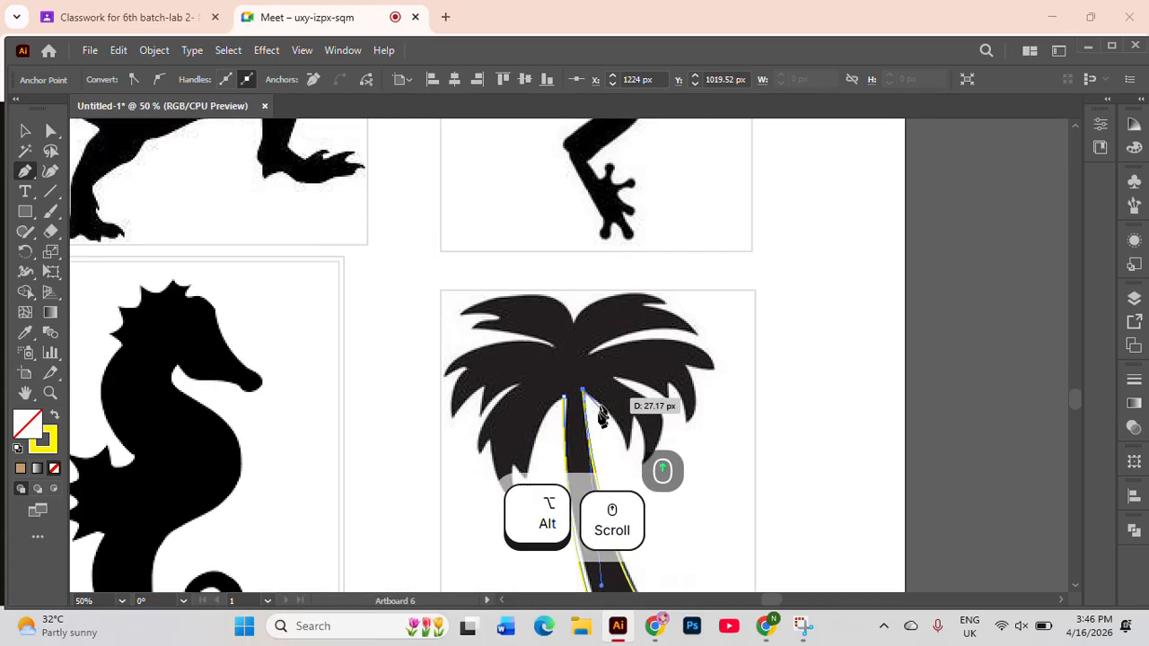
drag(628, 451, 633, 420)
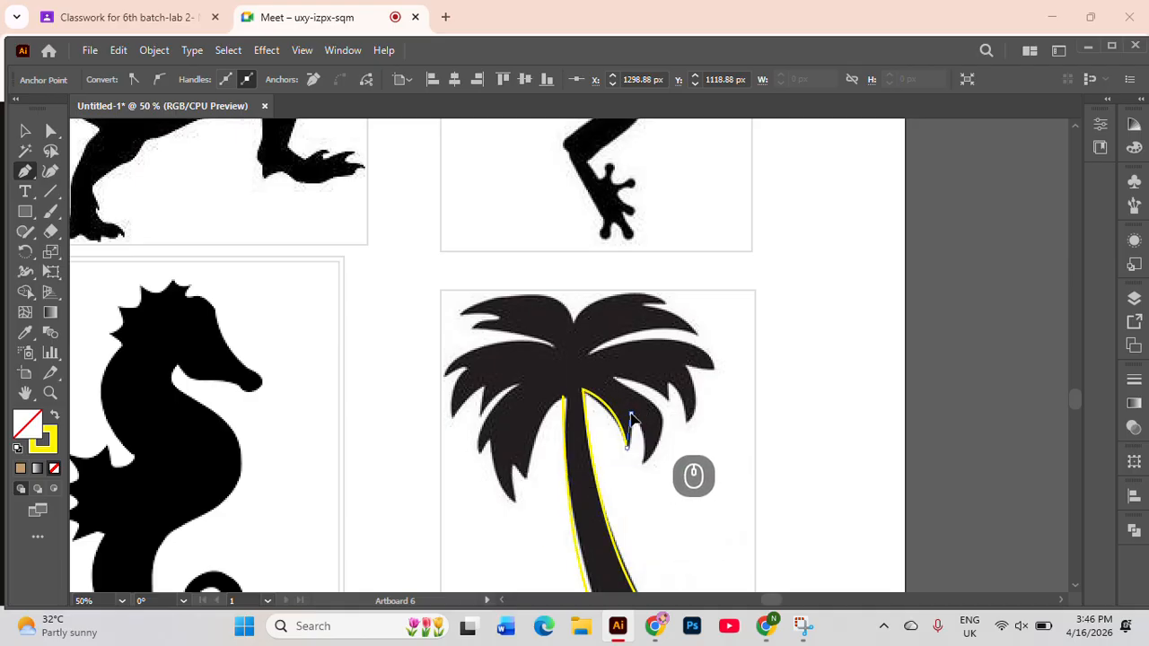
click(631, 417)
click(644, 464)
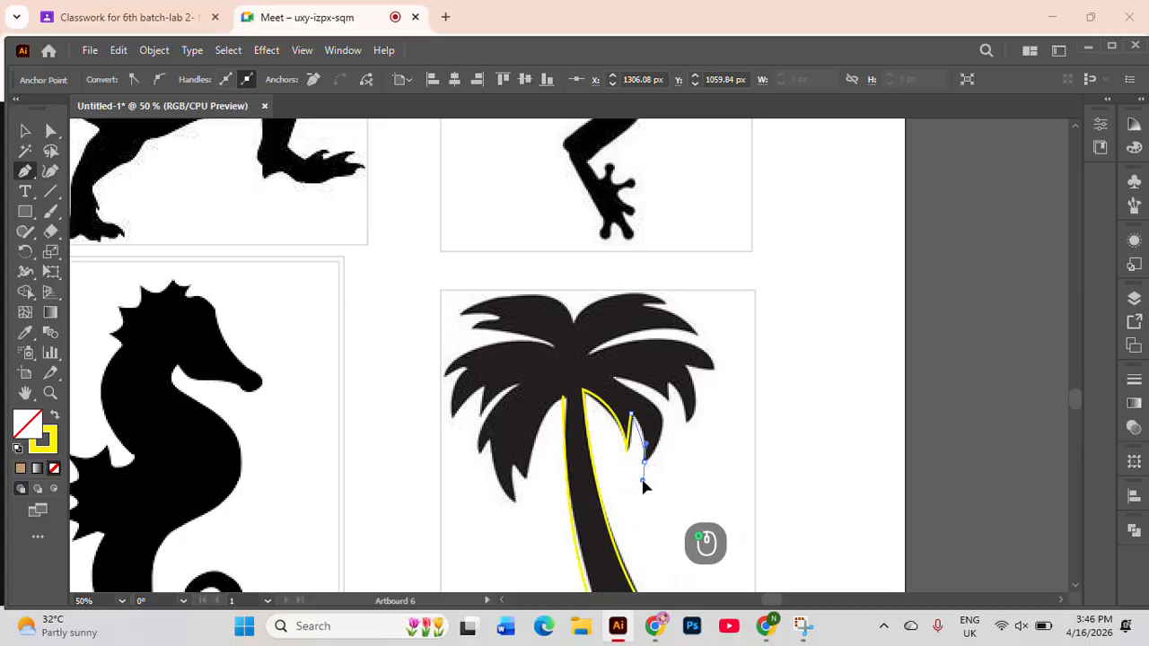
drag(643, 486, 632, 493)
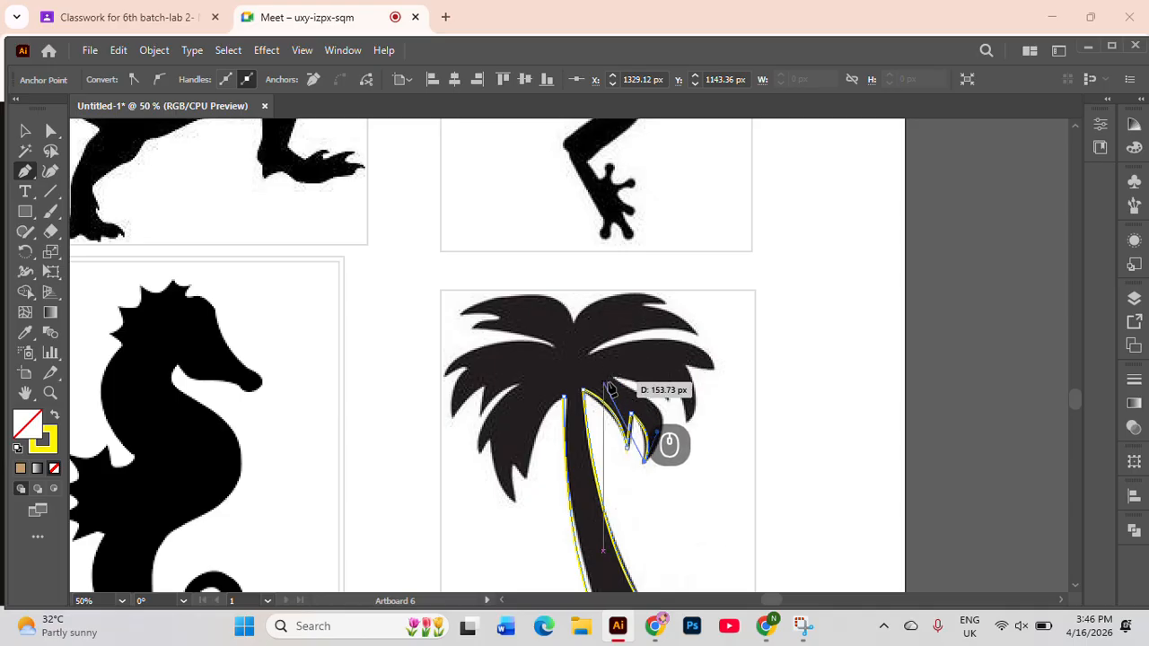
drag(613, 382, 523, 351)
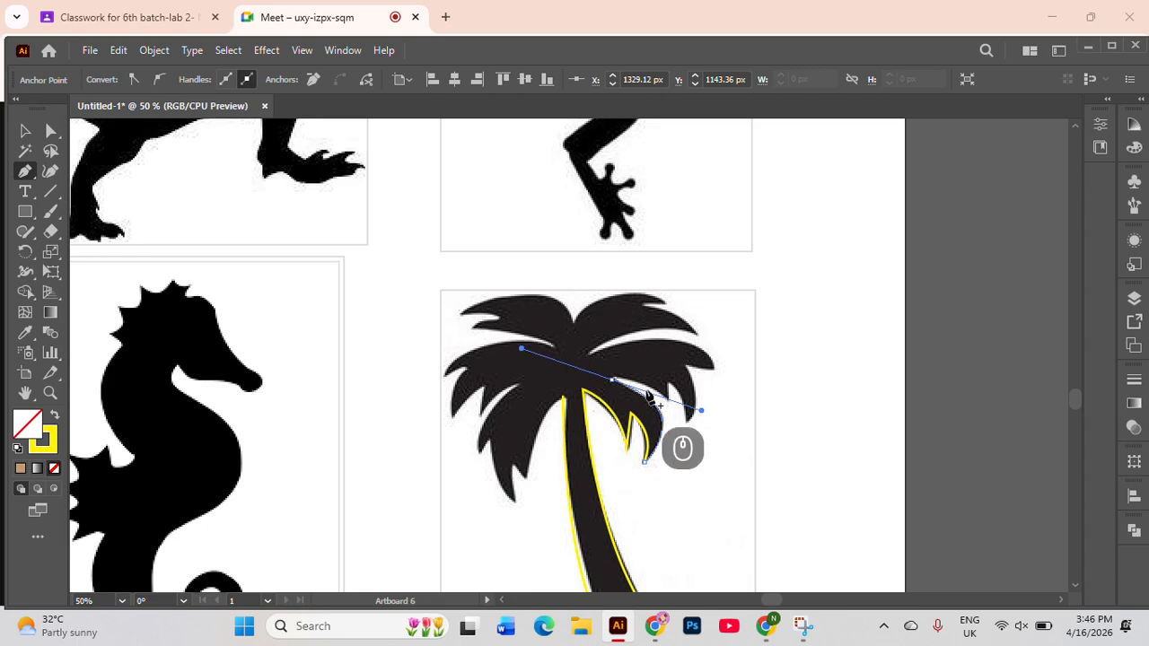
click(612, 380)
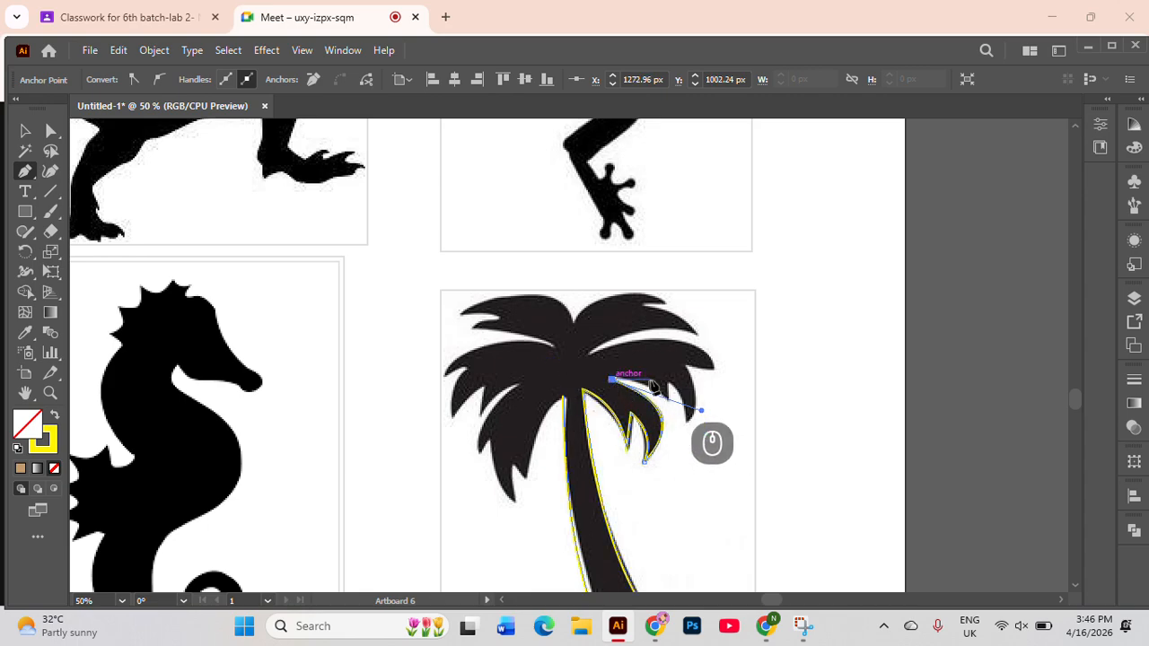
Trace the middle right palm frond around its pointed tips and back to the inner notch, ending in a corner point
drag(666, 393, 485, 394)
click(666, 393)
click(662, 332)
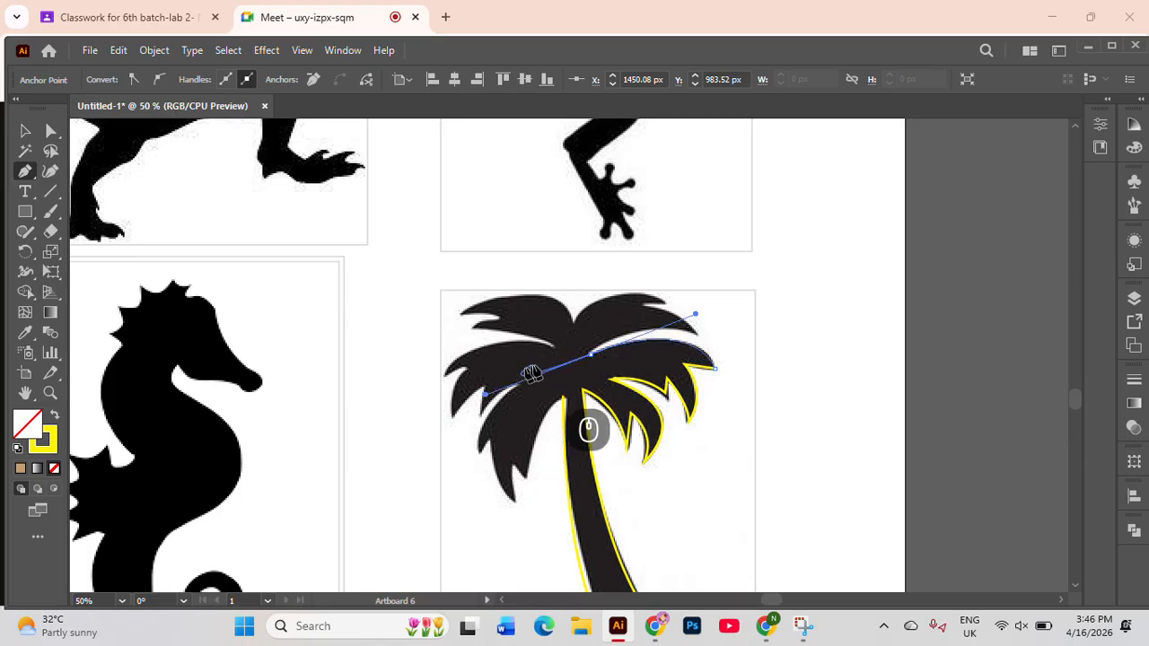
click(590, 355)
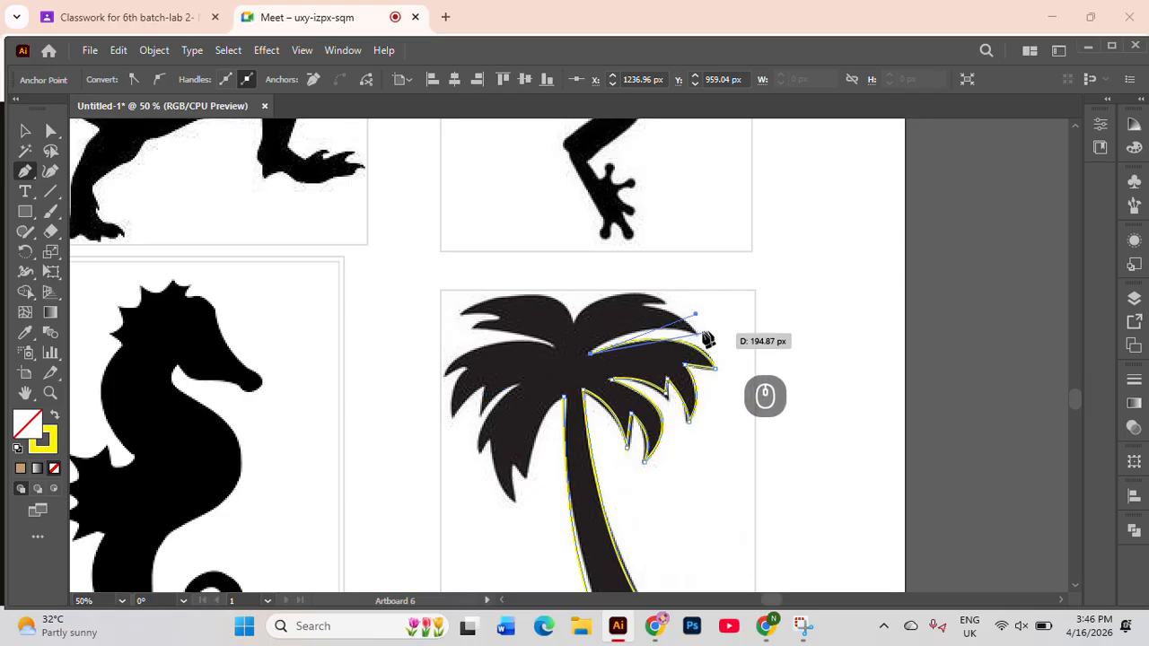
Trace the upper right frond around its tips and over its top edge to the notch at the crown's centre
drag(698, 341, 767, 359)
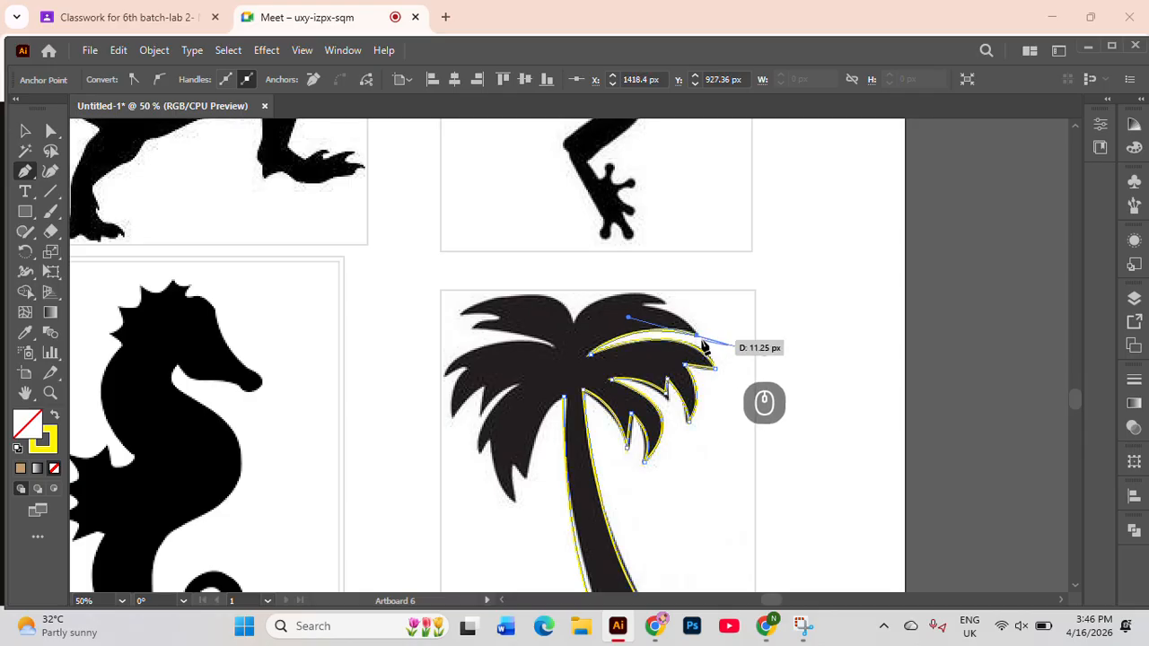
drag(699, 339, 580, 331)
drag(575, 323, 534, 371)
Trace the upper left frond from the crown's centre notch, then continue along the next frond's top edge and around its outermost tip
drag(577, 323, 401, 370)
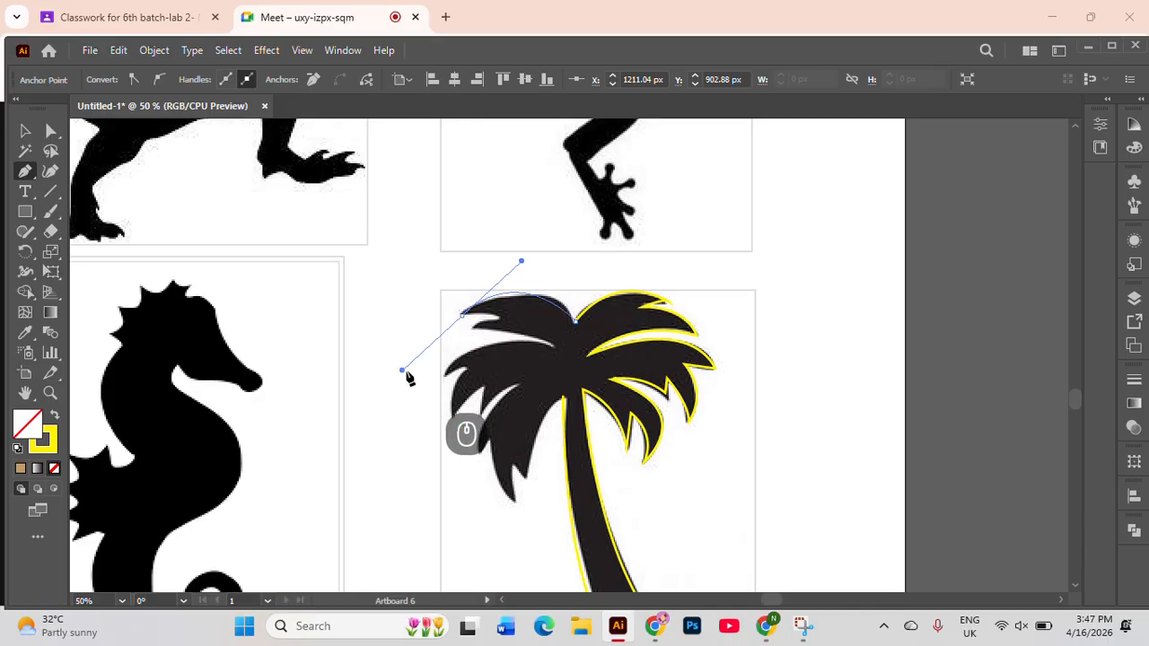
drag(460, 315, 419, 426)
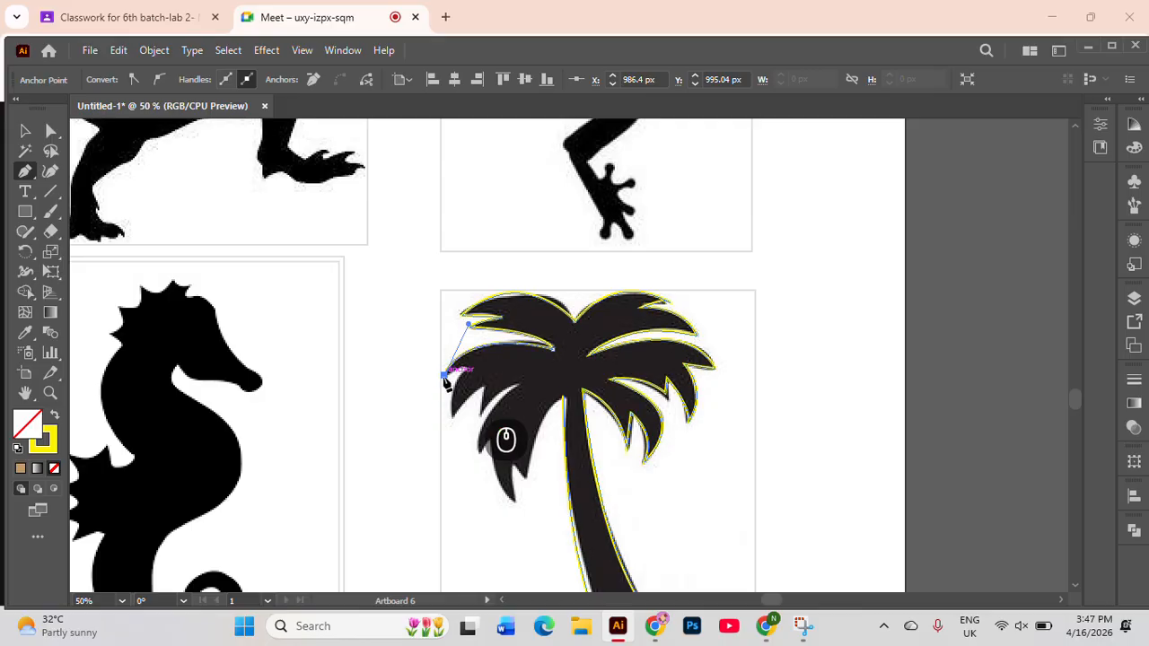
drag(446, 382, 456, 434)
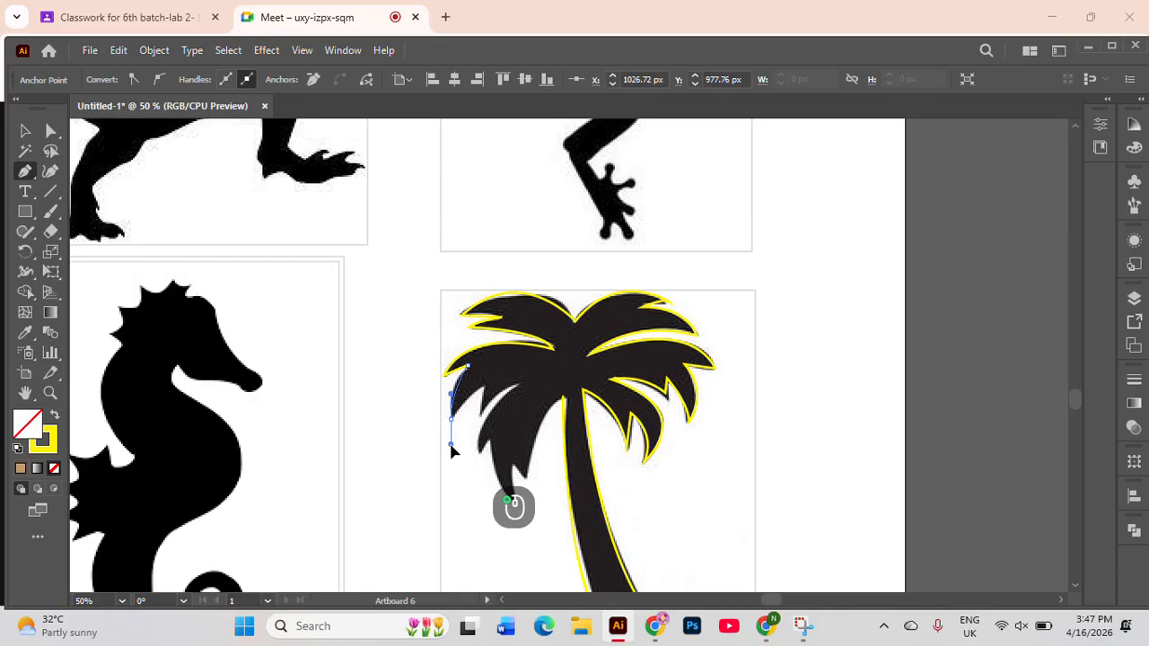
Redo the points along the middle left frond's lower tips and continue to its inner notch, ending in a corner point
drag(457, 455, 508, 396)
key(ctrl+z)
key(ctrl+z)
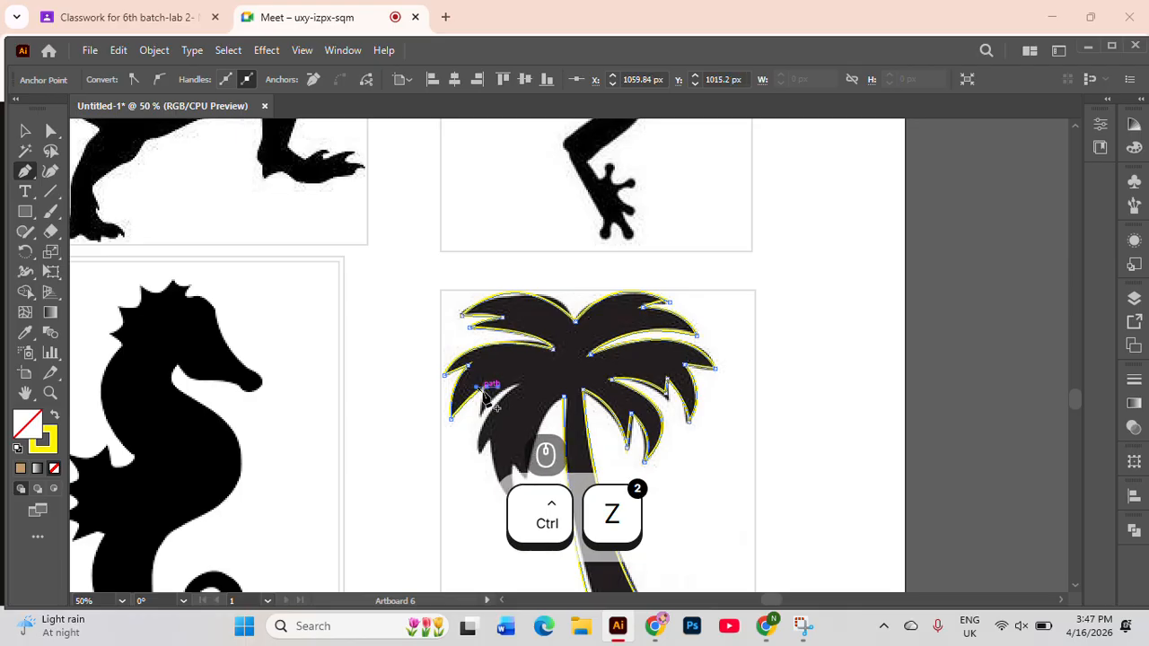
click(486, 388)
click(480, 419)
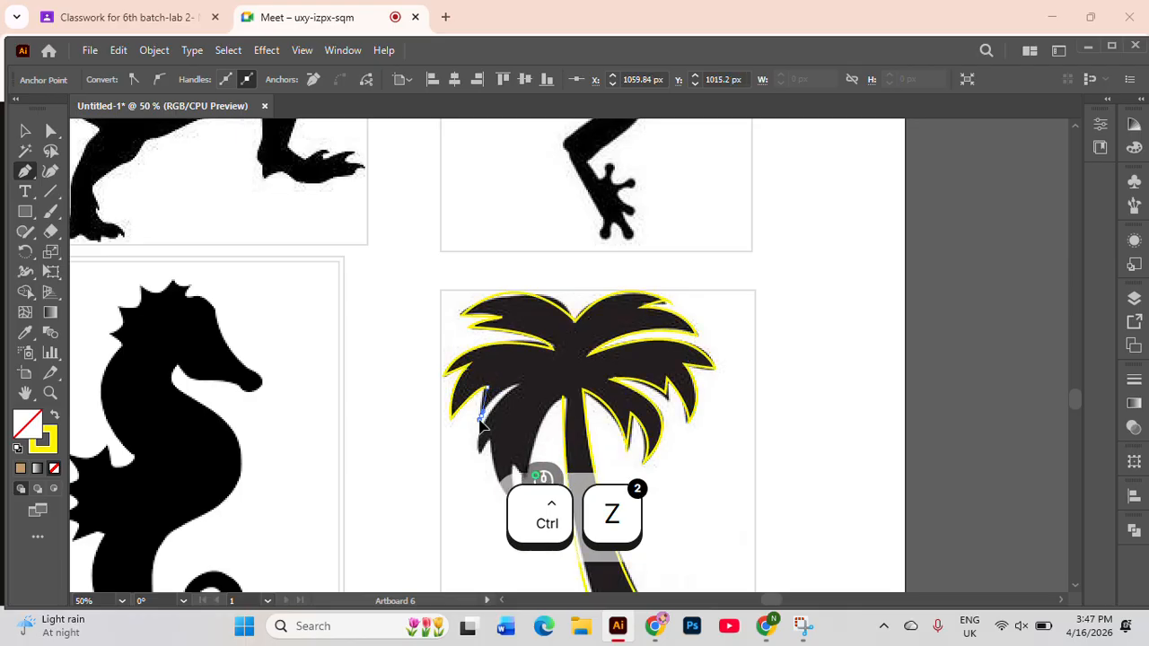
drag(517, 385, 527, 395)
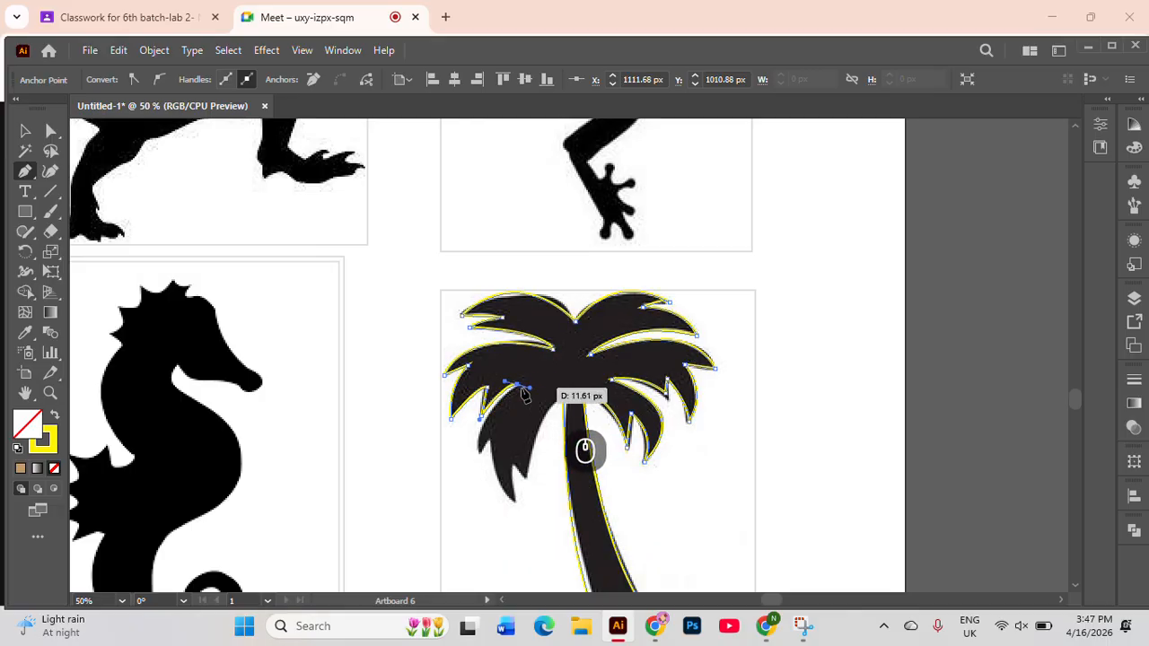
click(517, 385)
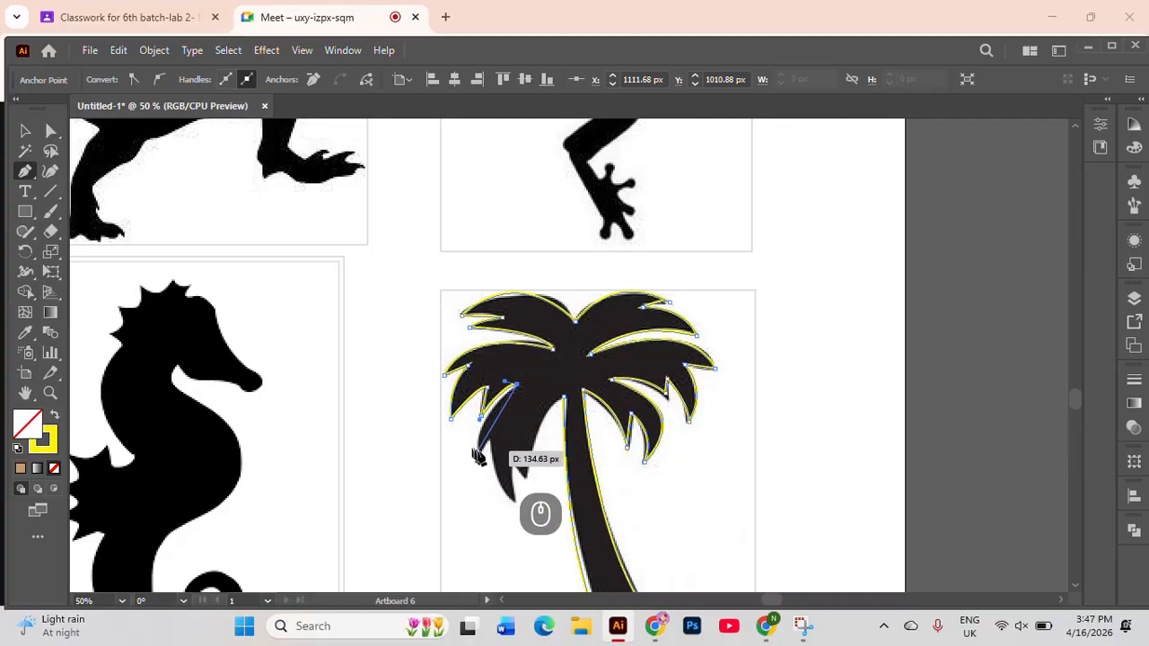
Trace the lowest left frond around its pointed tips and close the path at the top of the trunk's left edge
click(480, 455)
drag(480, 475, 481, 487)
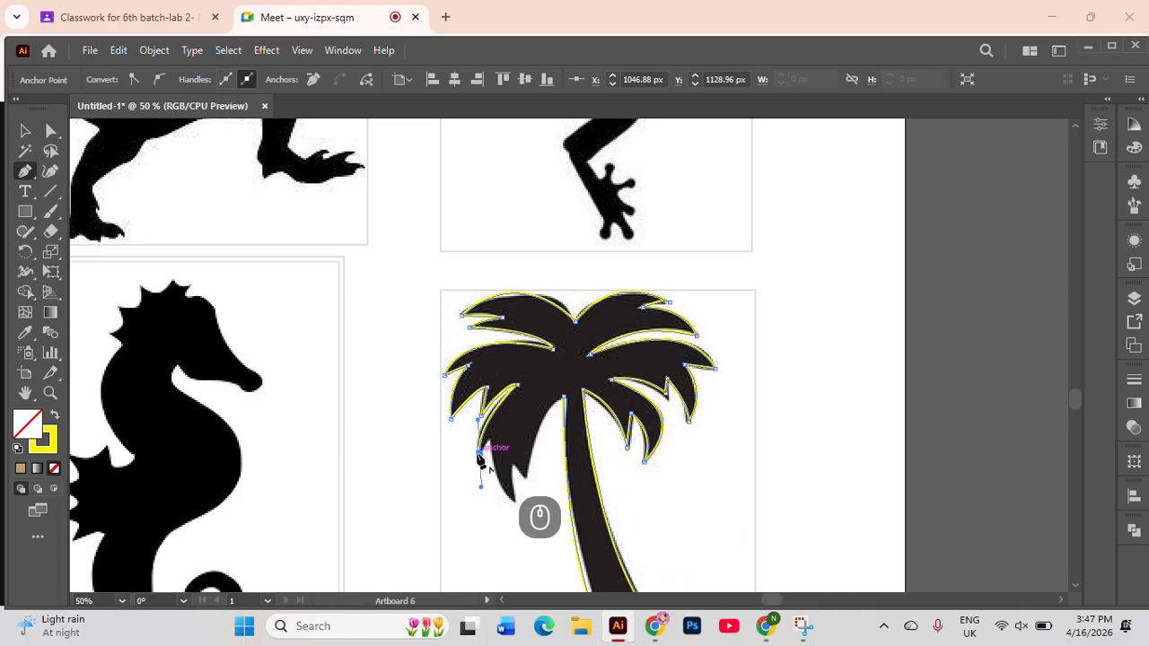
drag(490, 438, 518, 505)
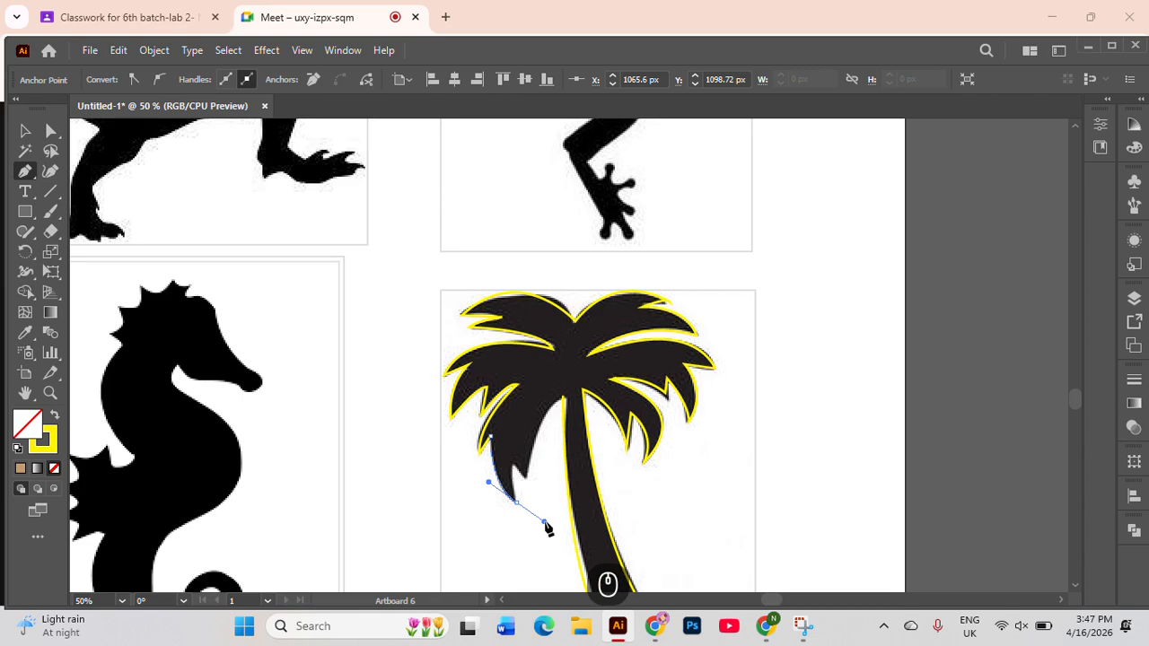
click(516, 501)
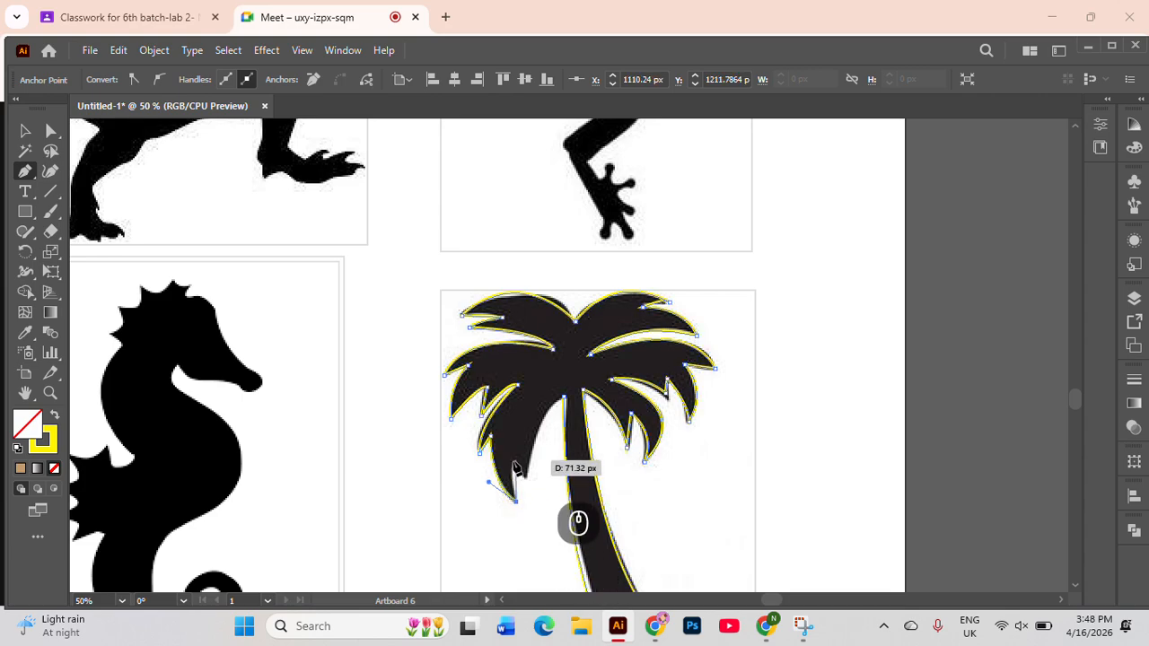
click(514, 465)
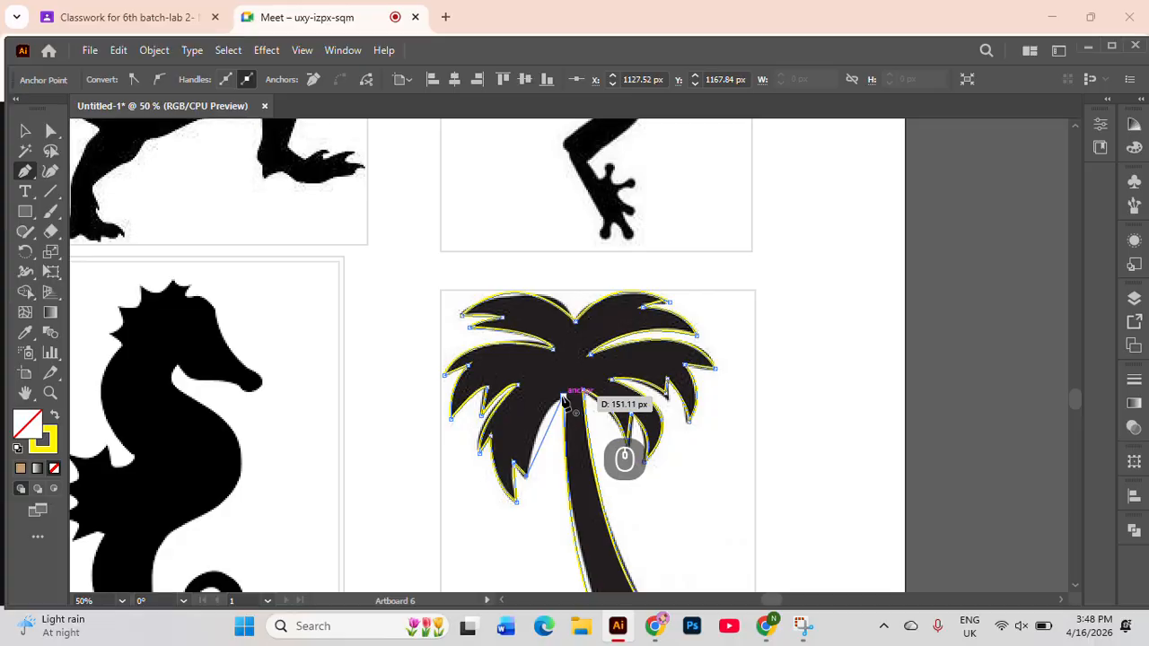
drag(564, 396, 597, 384)
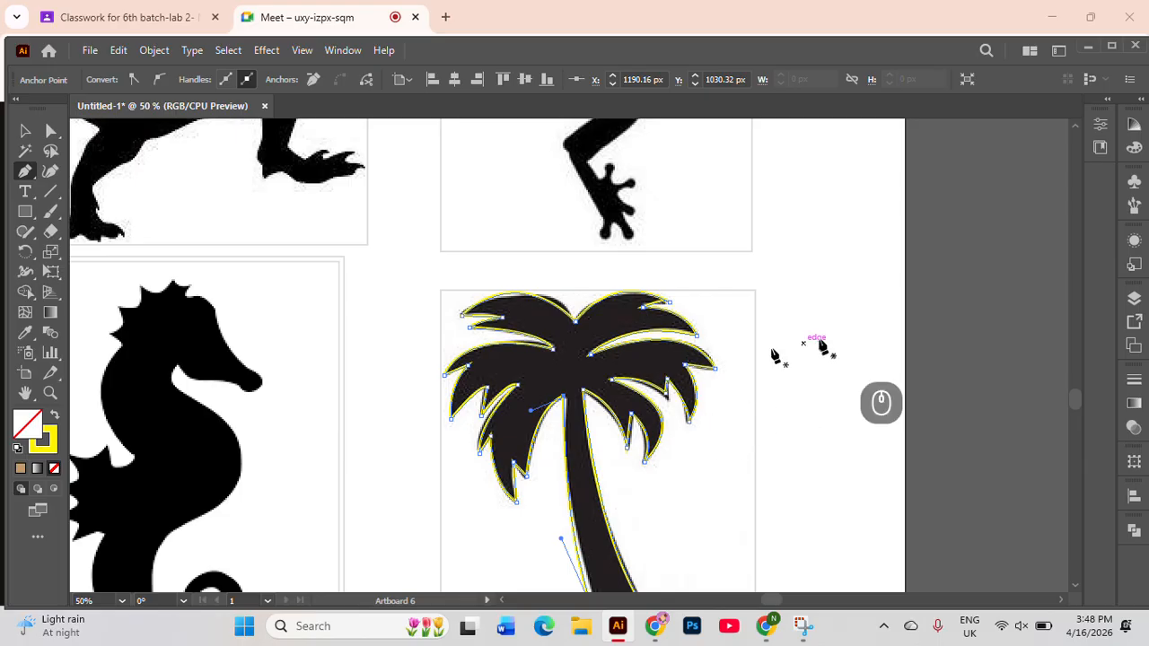
Draw a closed practice shape with curved edges and one straight side beside the palm, and delete it
click(798, 324)
drag(938, 315, 1017, 395)
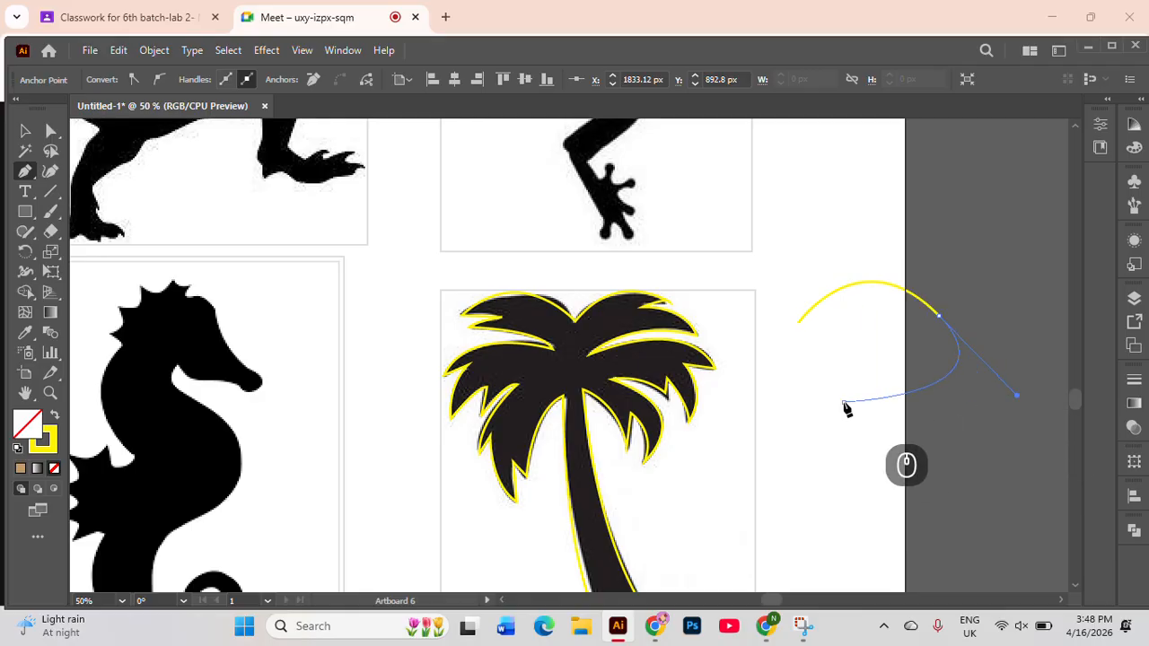
drag(843, 402, 811, 328)
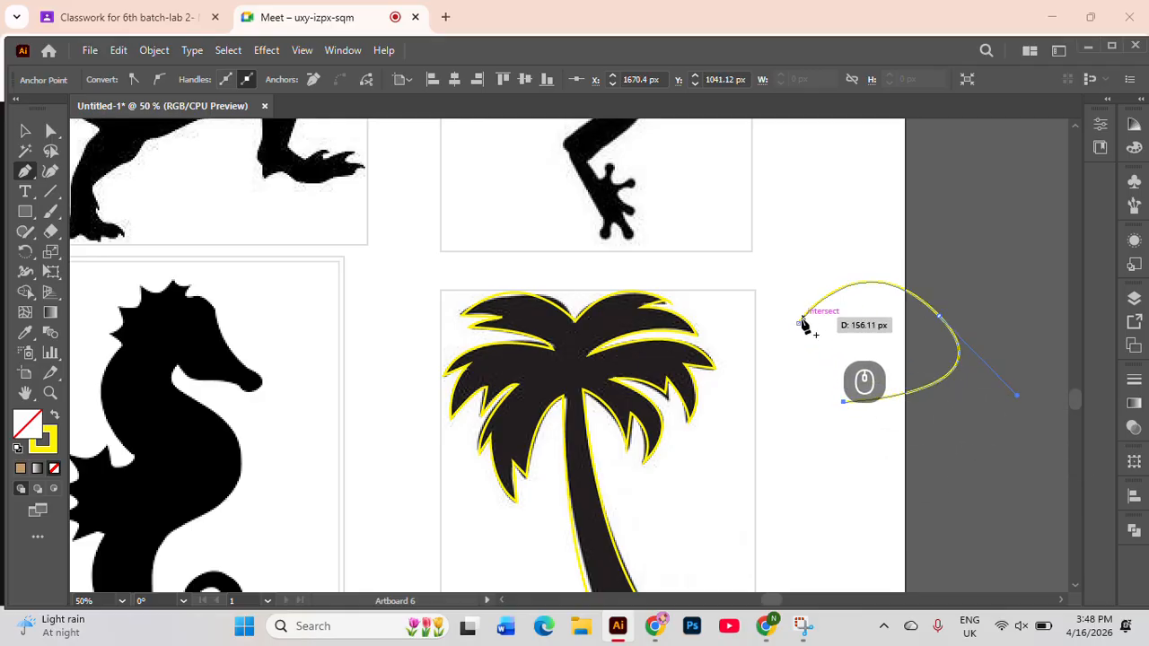
click(799, 322)
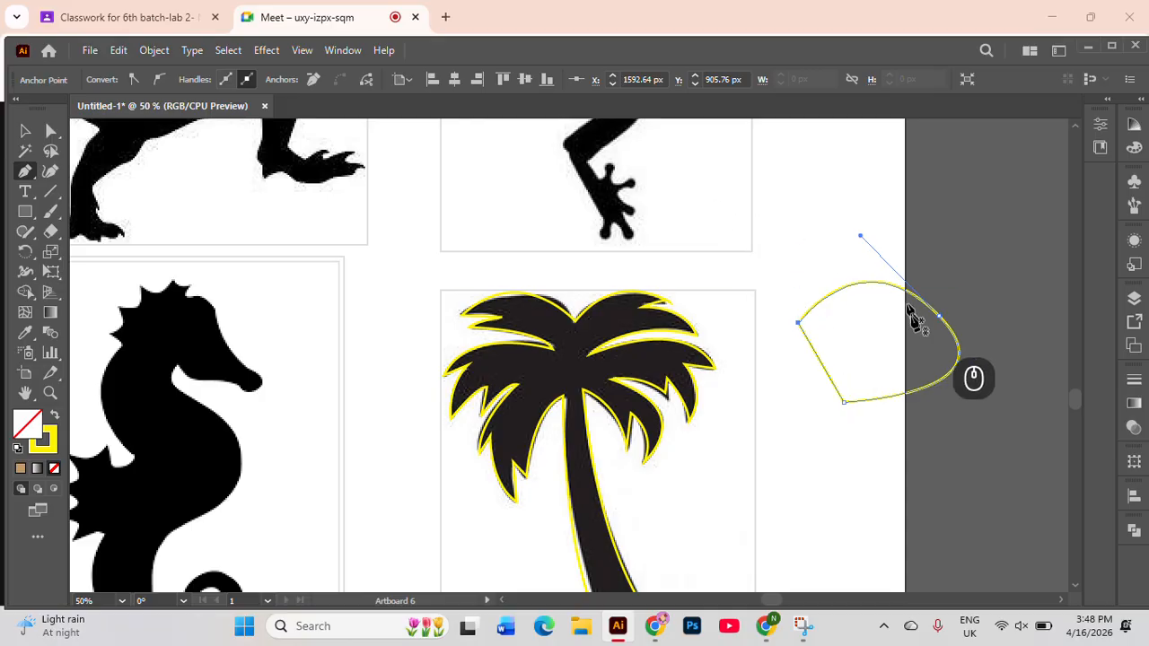
click(25, 130)
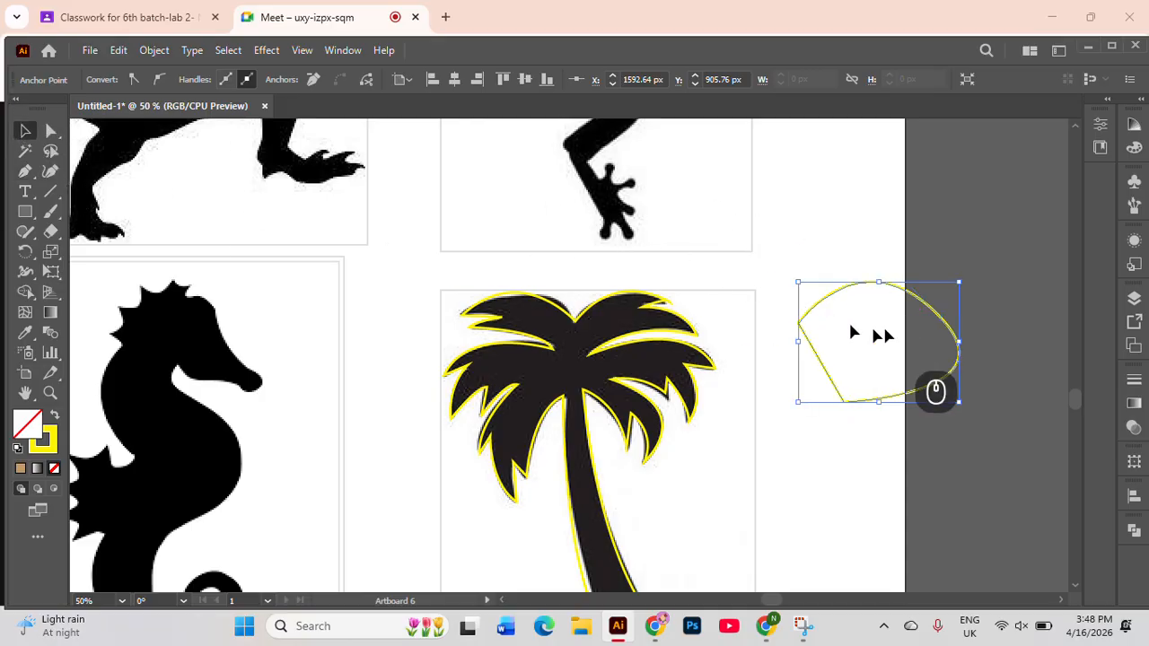
click(942, 328)
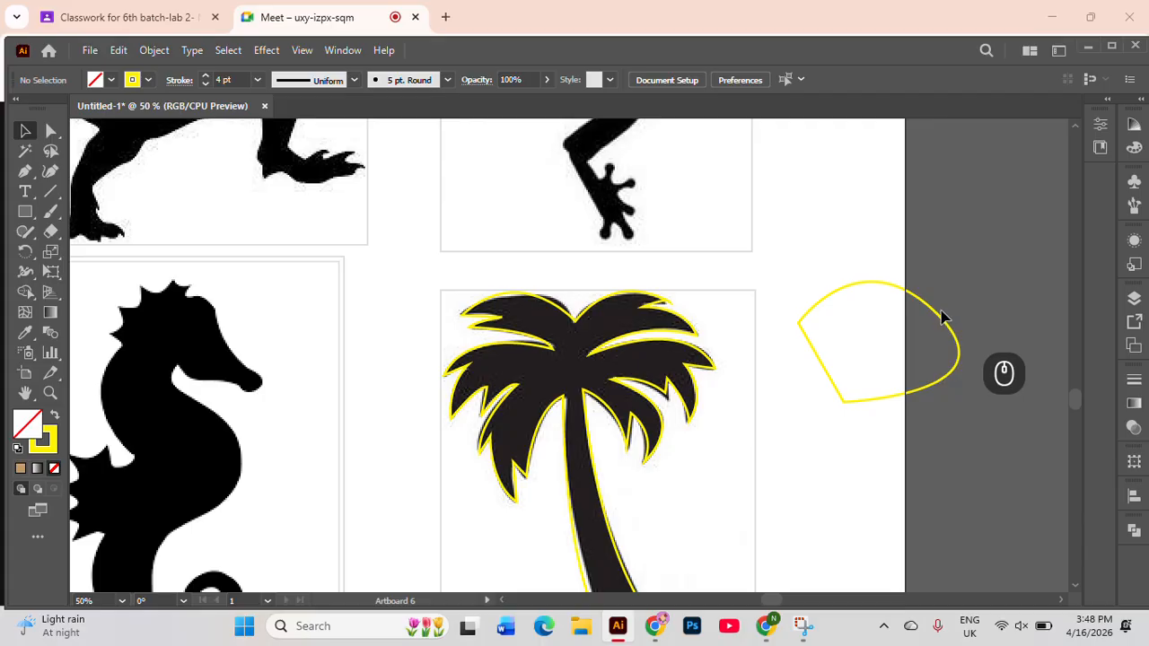
click(939, 318)
key(Delete)
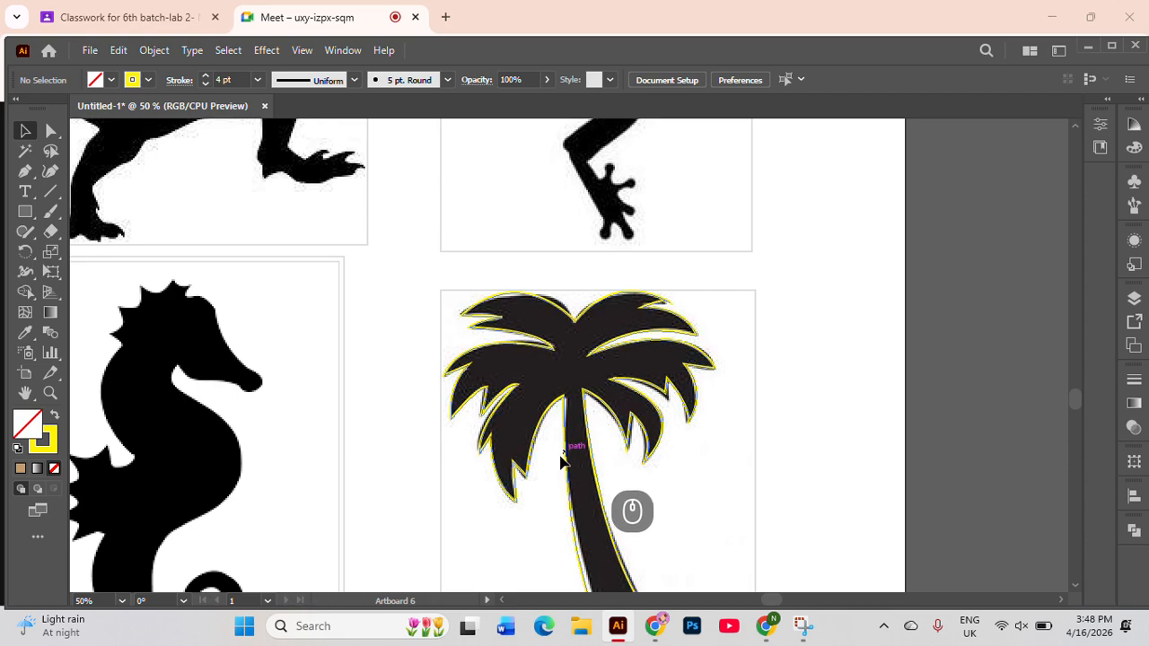
Reshape the top curve of the upper left frond by adjusting its direction handle to follow the silhouette
click(555, 307)
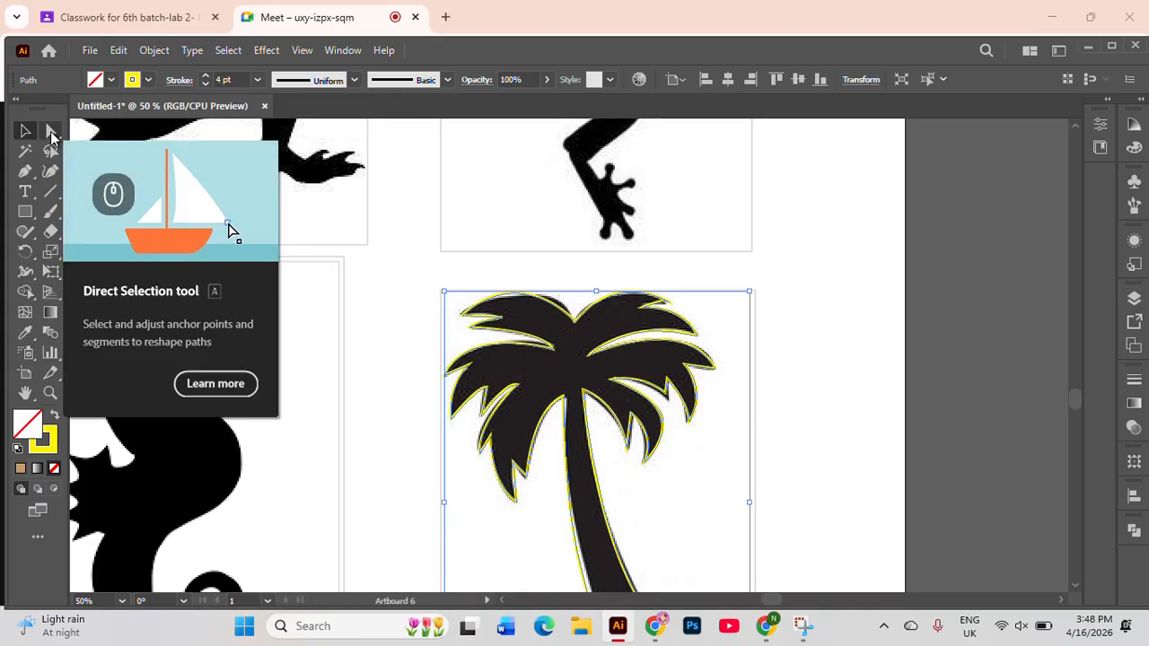
click(52, 133)
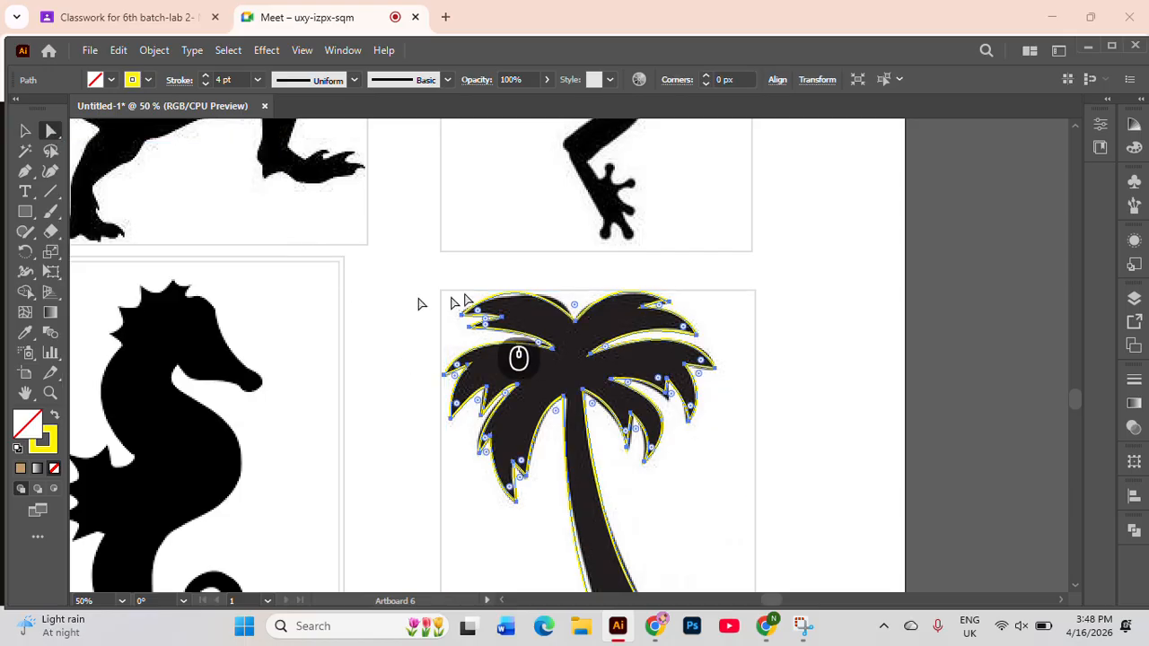
click(572, 325)
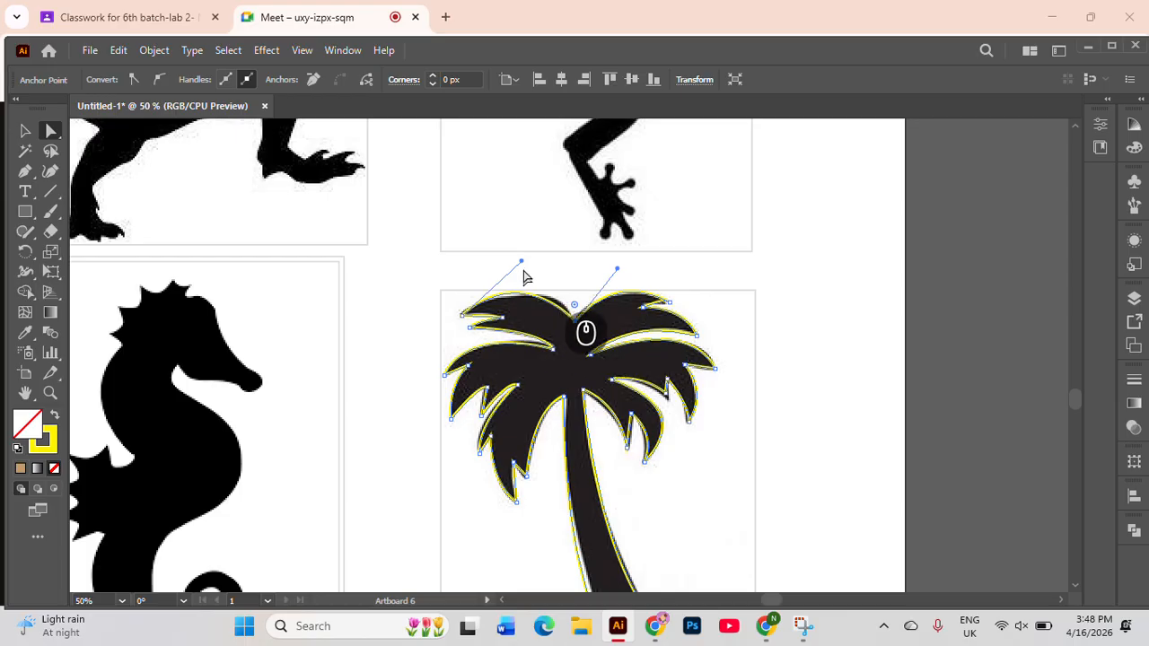
drag(525, 264, 555, 258)
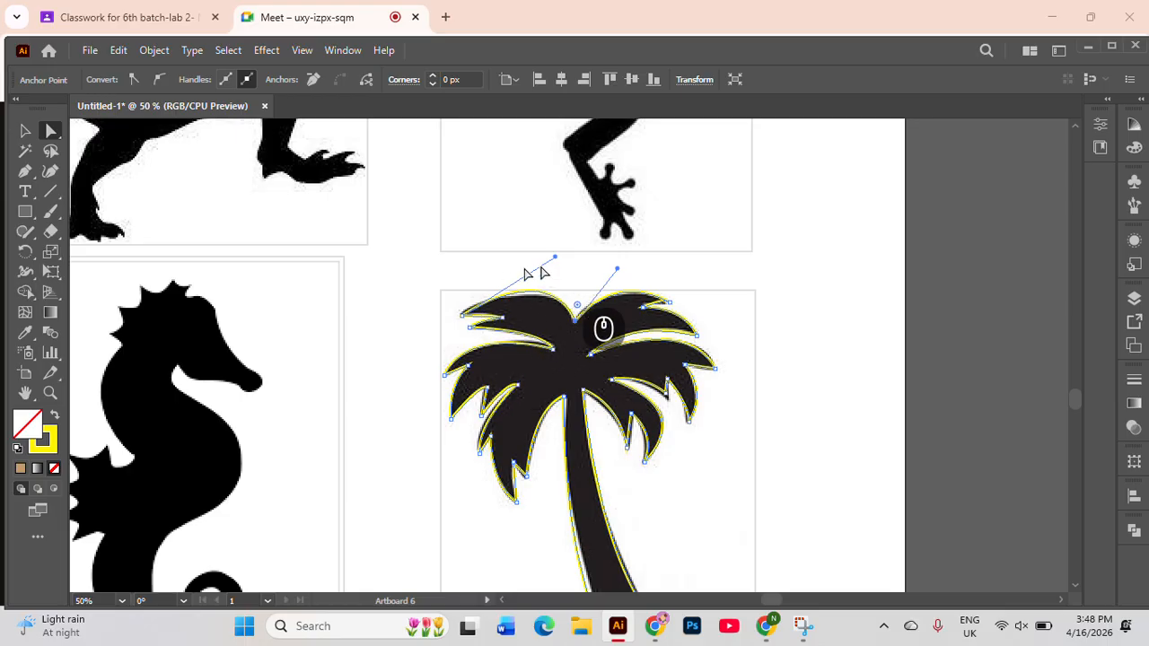
mouse_move(556, 261)
mouse_down()
mouse_move(495, 227)
mouse_move(454, 224)
mouse_move(556, 238)
mouse_move(552, 269)
mouse_up()
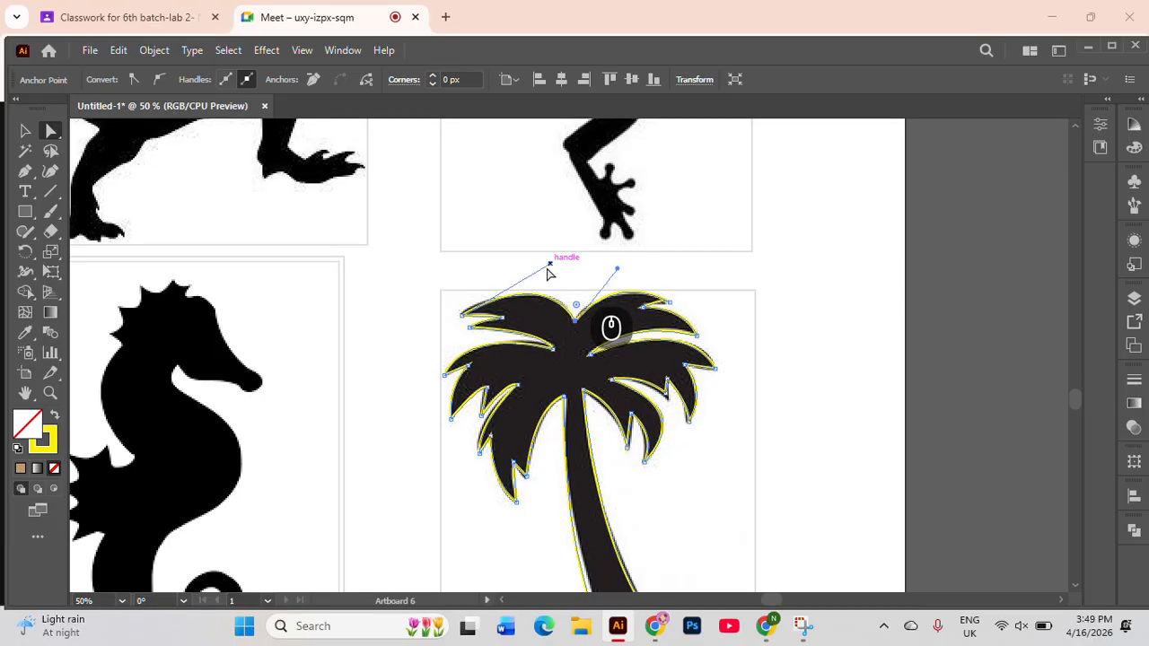
click(25, 131)
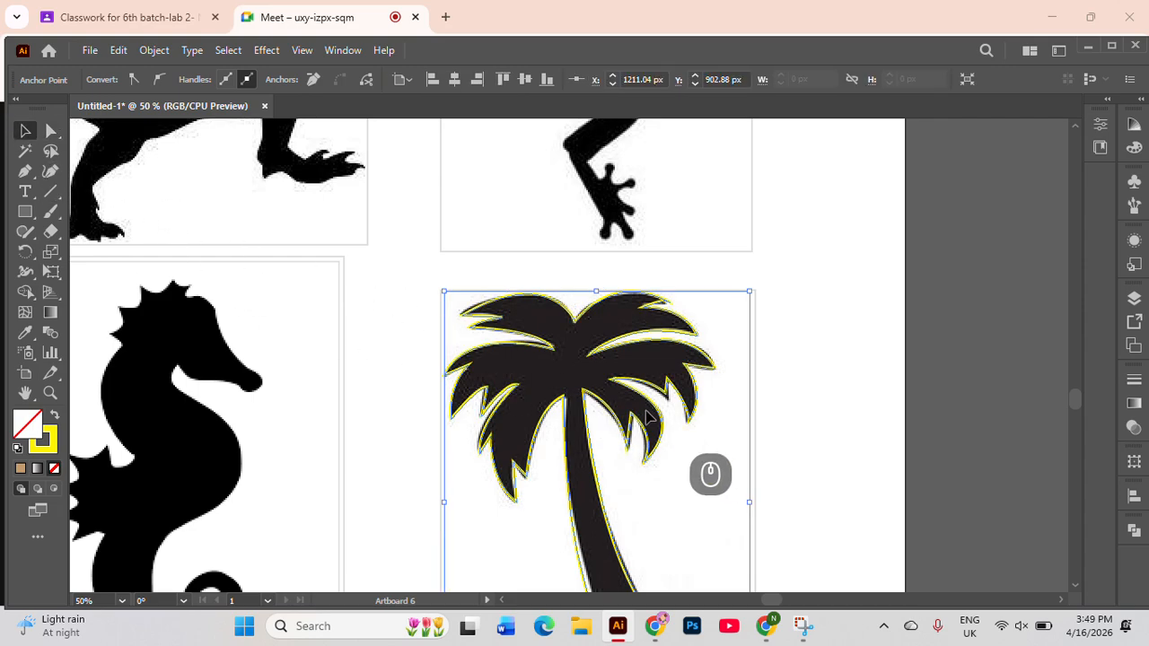
alt+scroll(645, 412, down, 2)
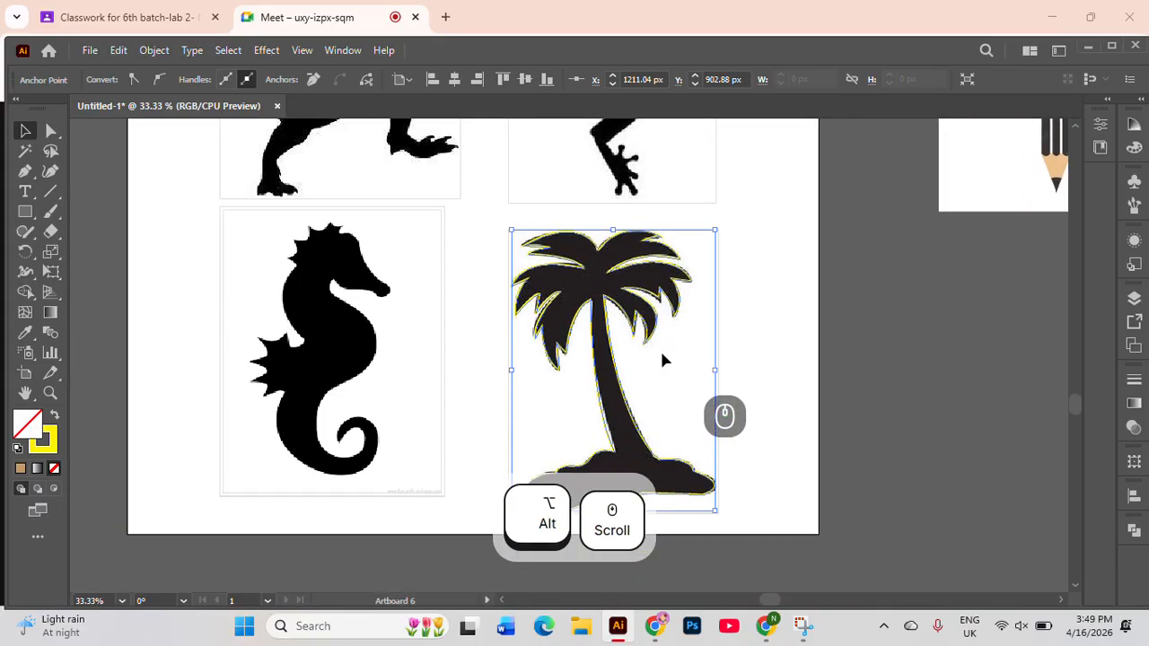
scroll(652, 359, down, 1)
click(734, 368)
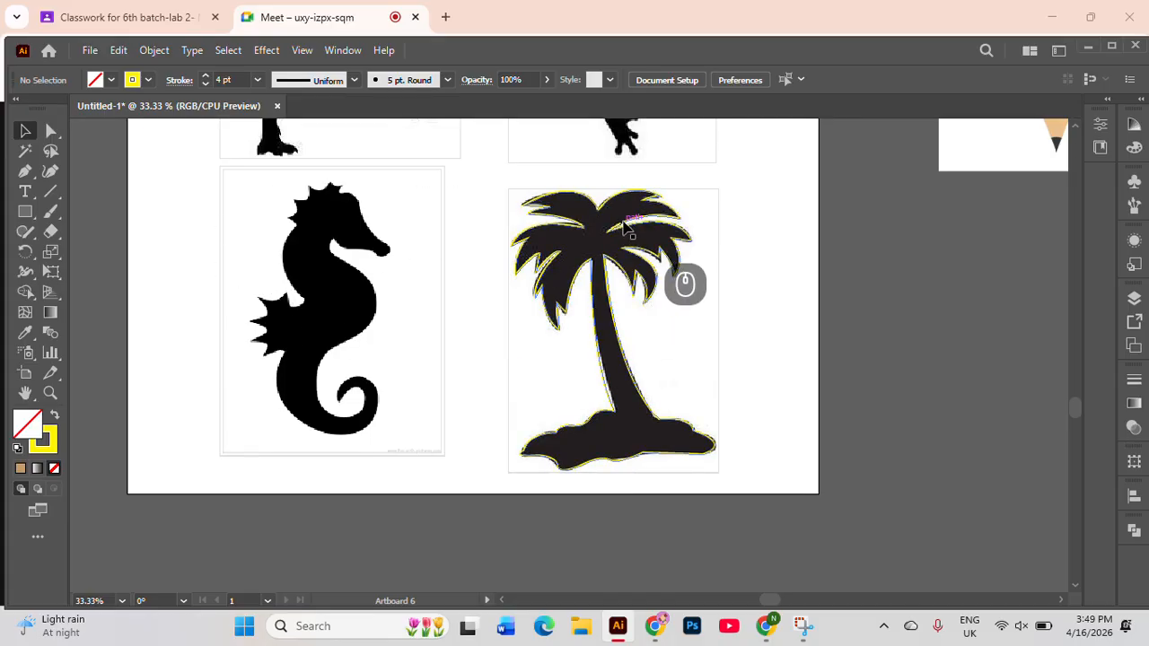
click(622, 270)
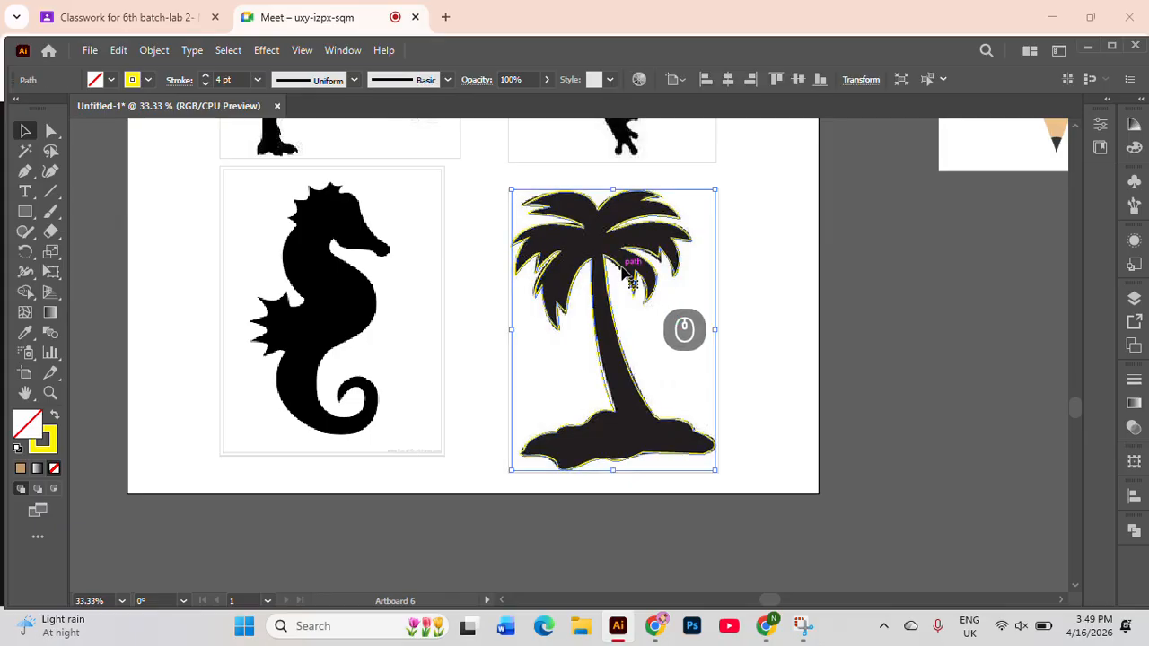
click(880, 374)
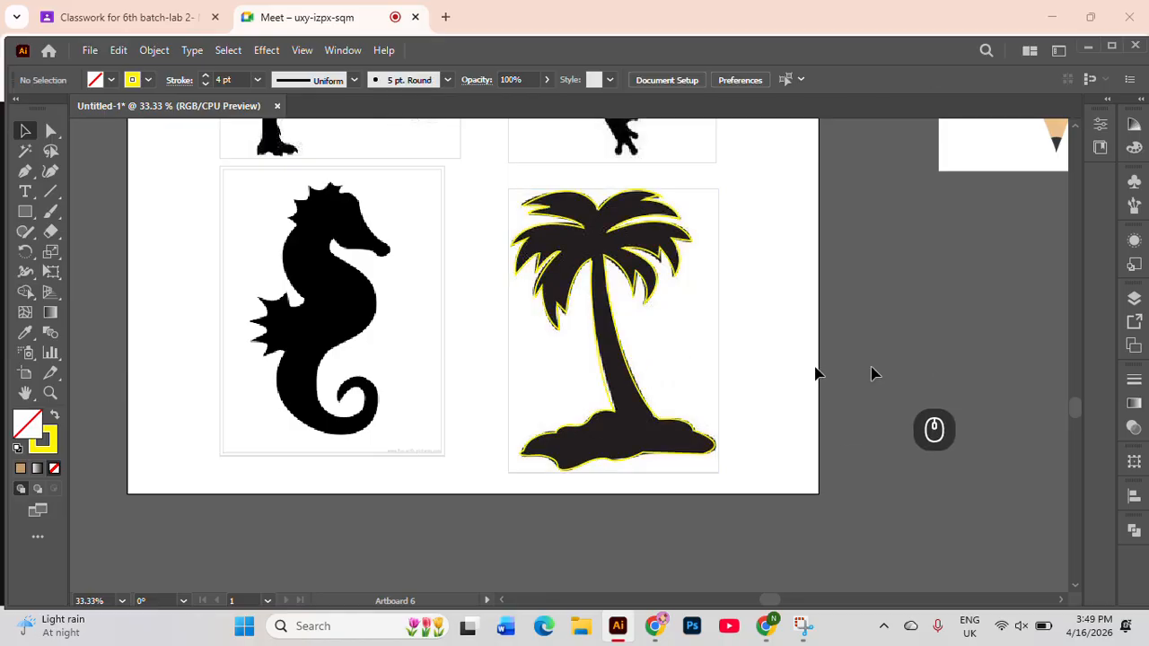
Fill the traced palm tree outline with the Black swatch
click(643, 395)
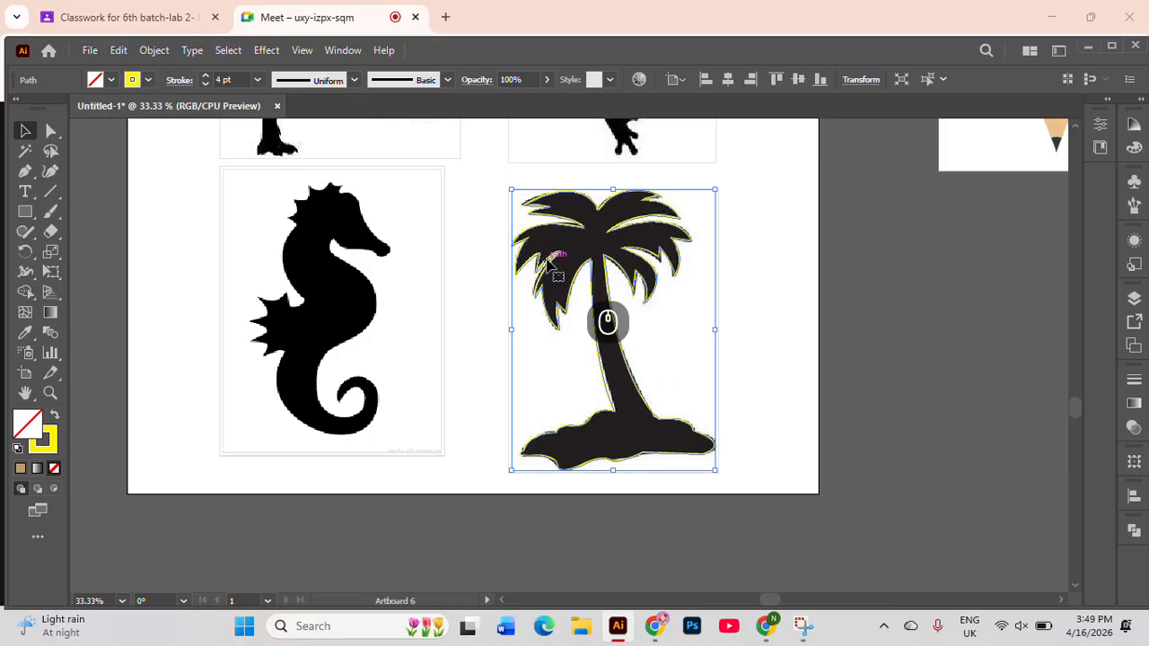
alt+scroll(808, 308, down, 2)
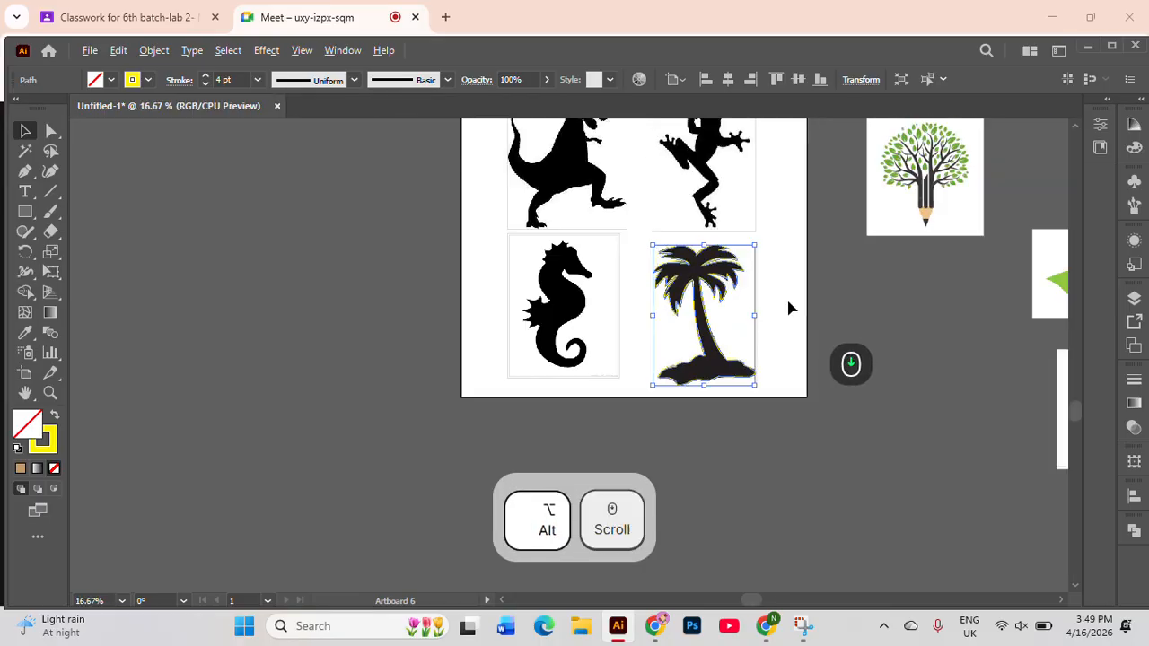
scroll(791, 309, up, 4)
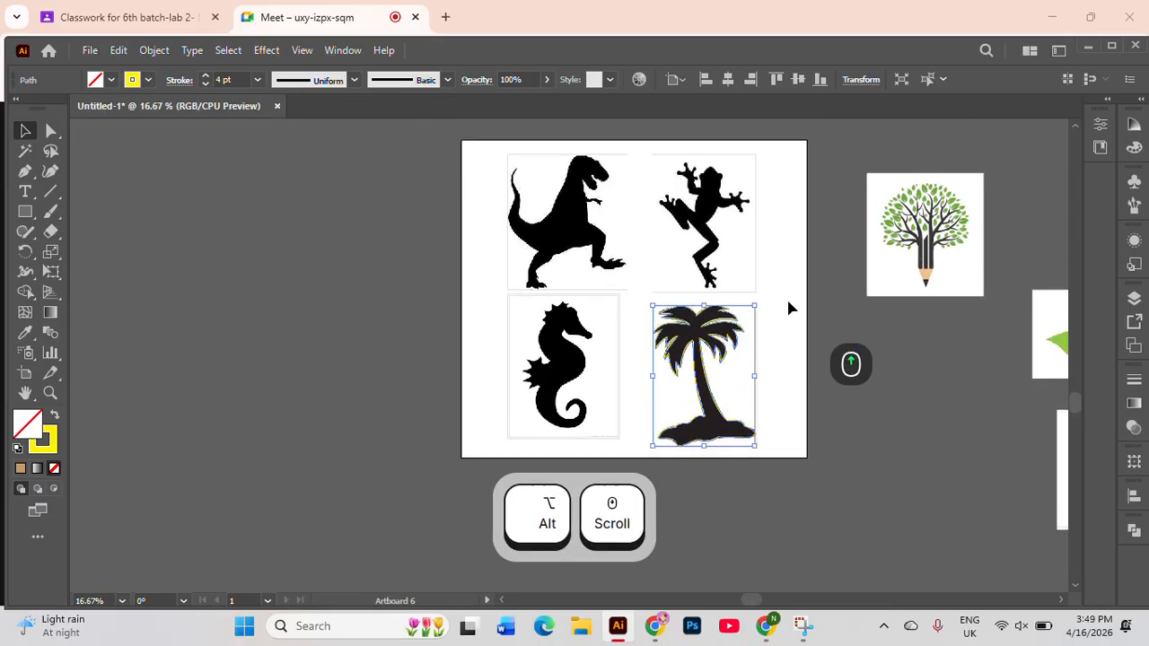
click(109, 81)
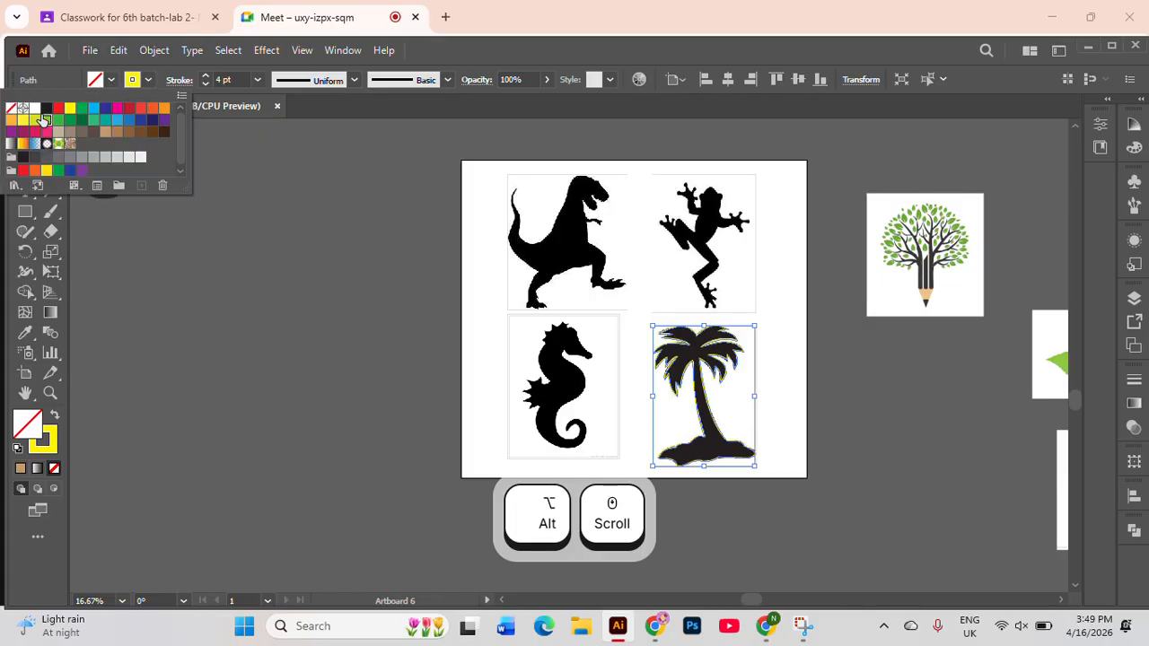
click(42, 120)
click(46, 109)
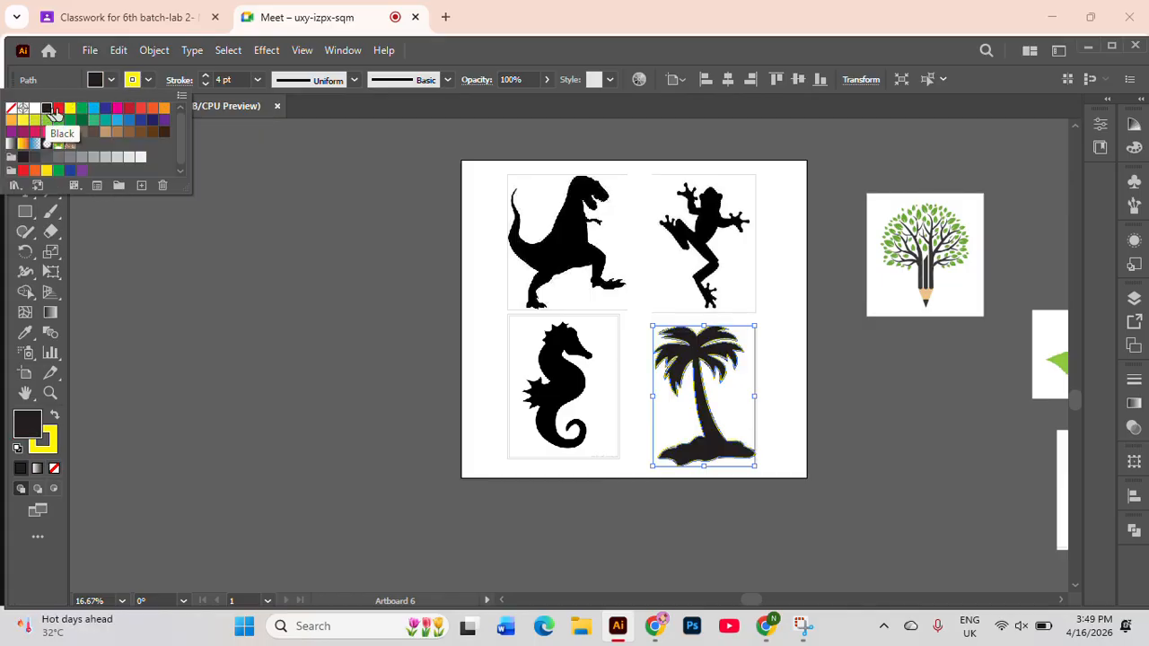
Remove the yellow stroke from the palm tree outline by setting it to None
click(148, 81)
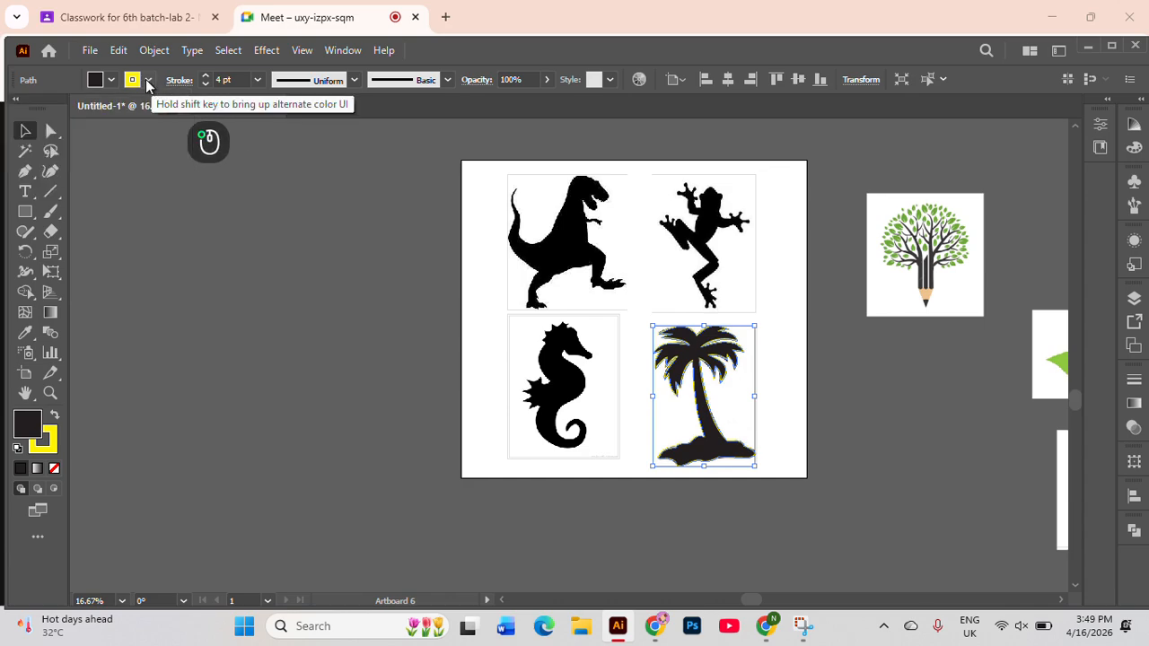
click(148, 81)
click(11, 109)
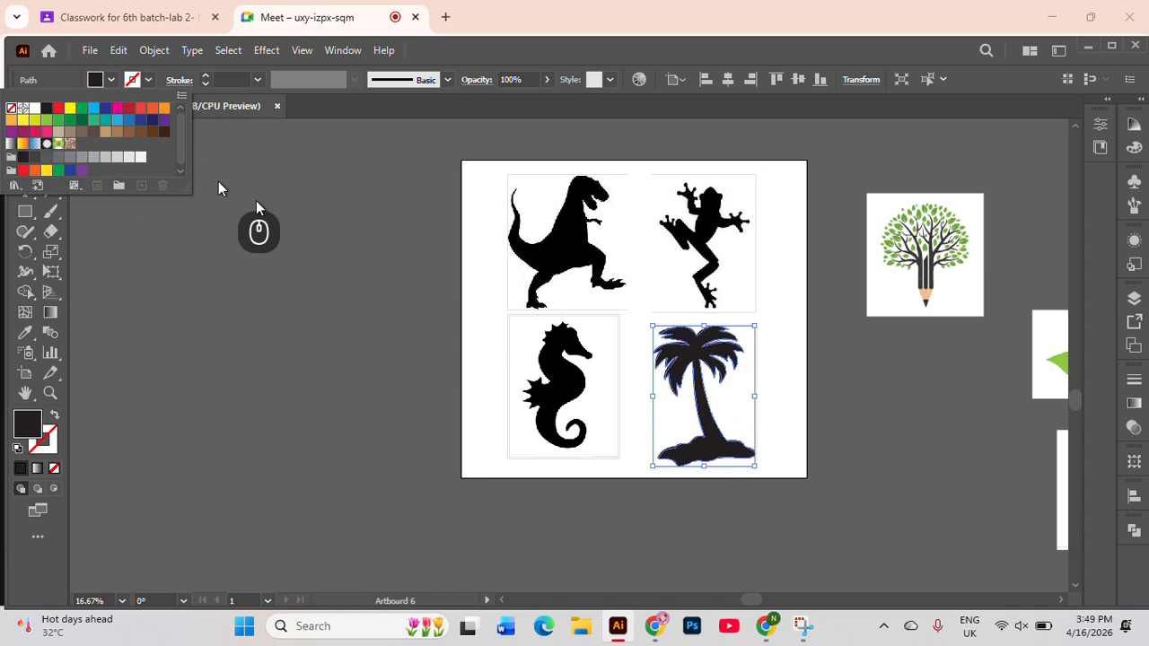
click(735, 289)
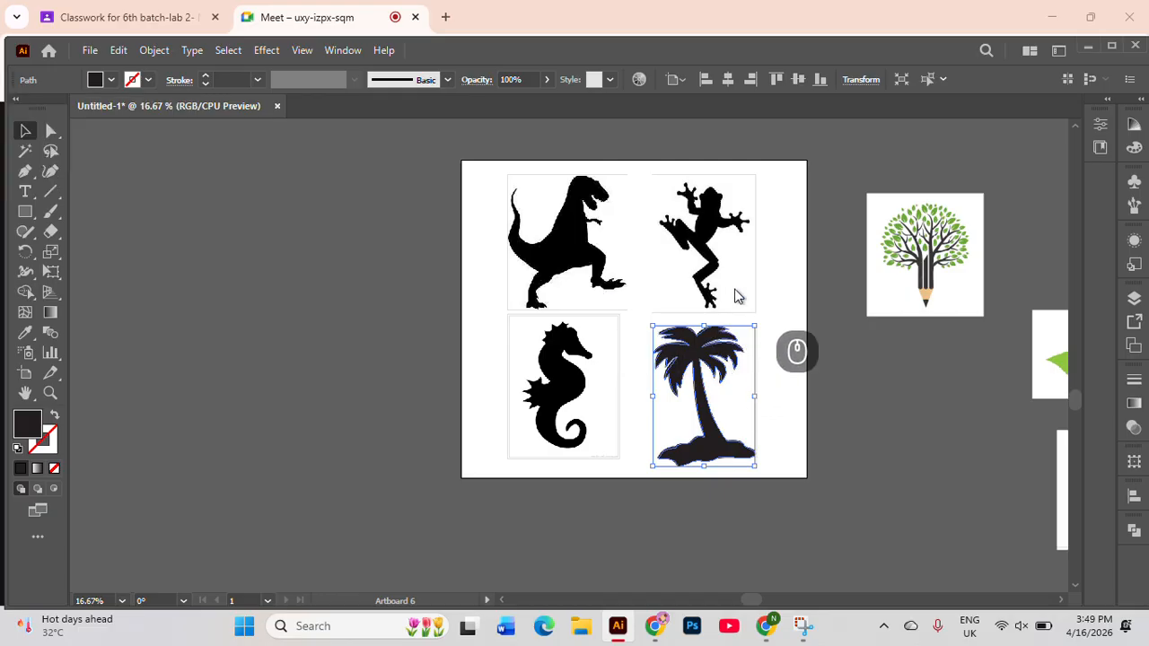
Move the filled palm off the artboard and undo the move
drag(696, 352, 368, 354)
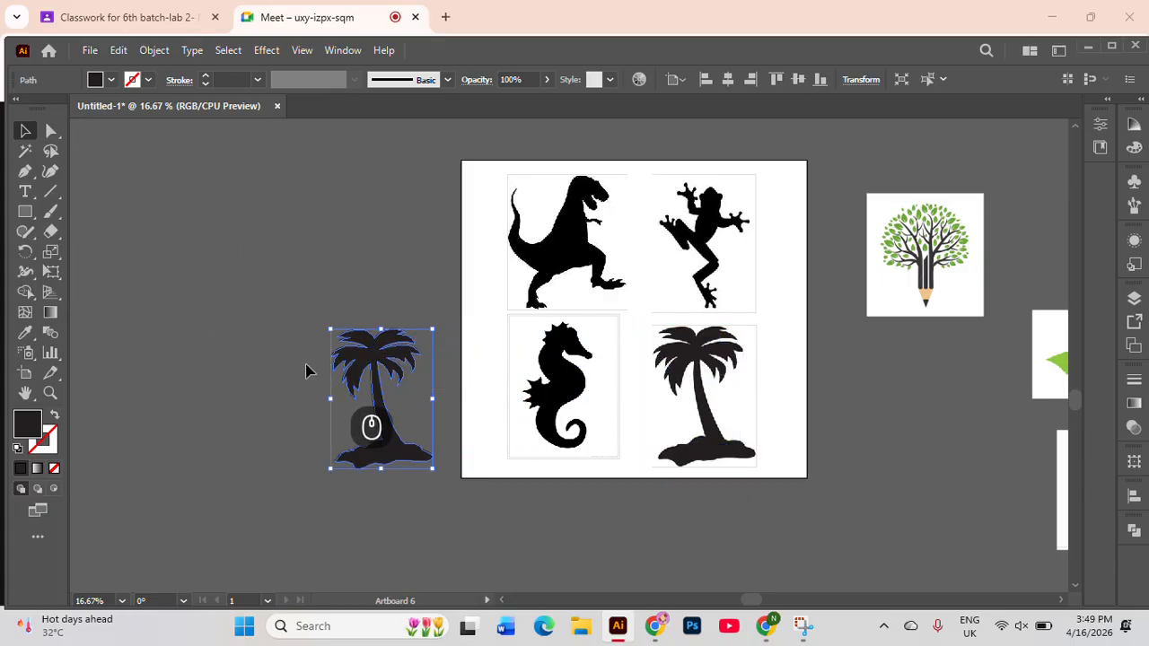
key(ctrl+z)
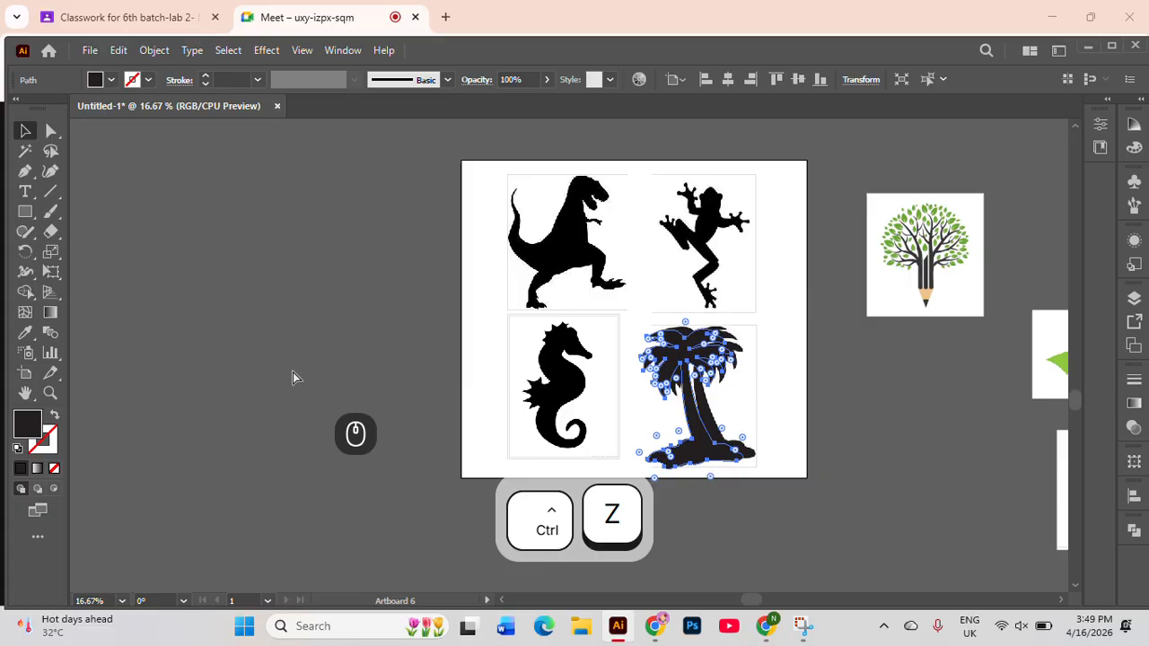
key(ctrl+z)
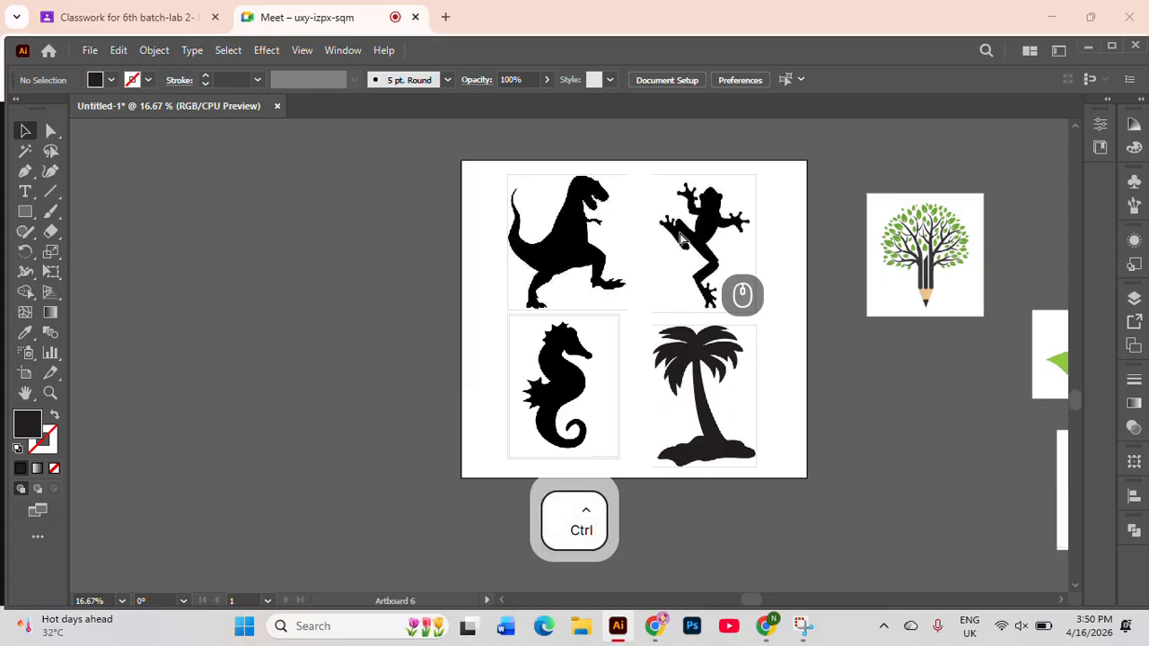
Unlock and move the silhouette reference image to the left of the artboard, and shift the traced palm slightly upward
key(ctrl+alt+2)
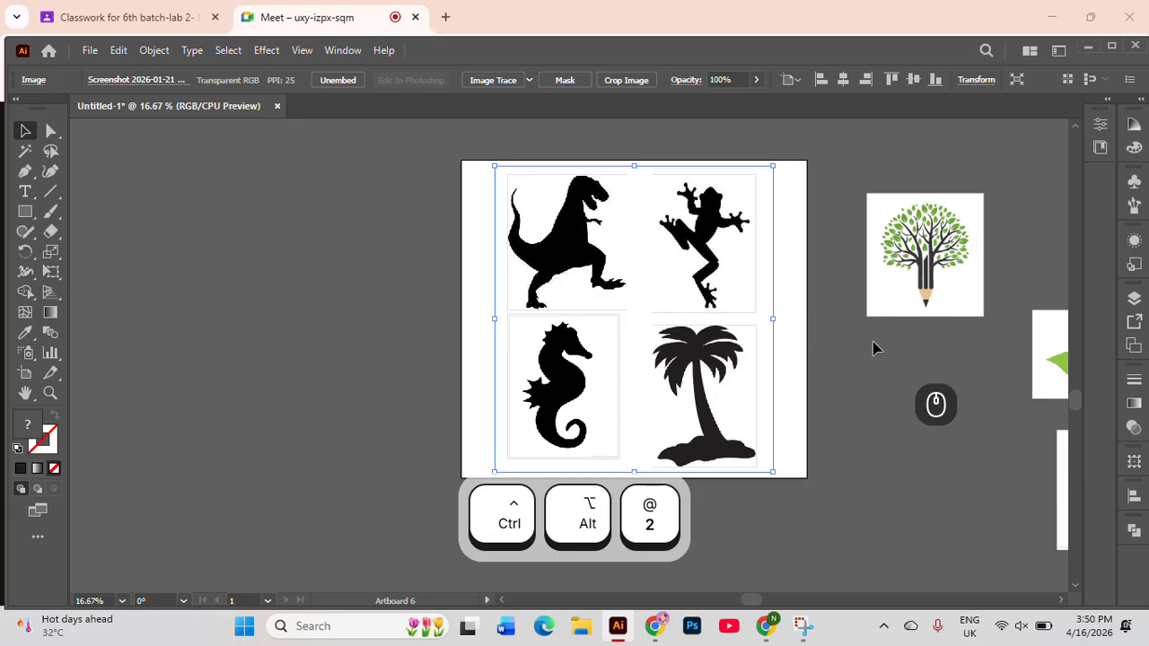
click(848, 356)
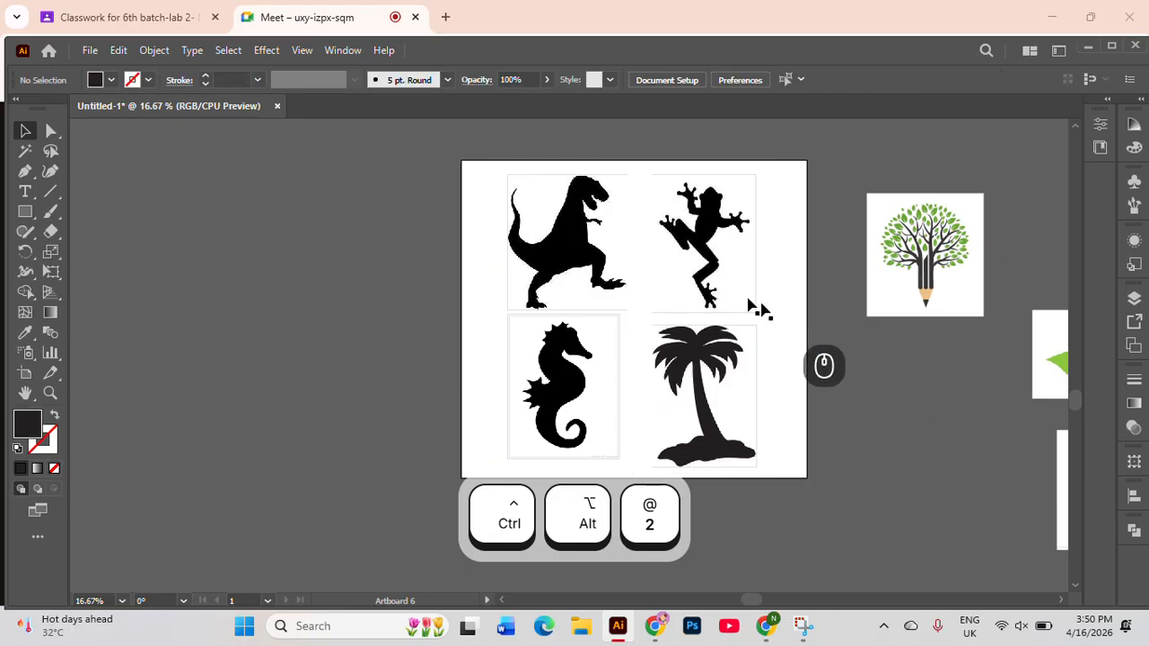
click(599, 253)
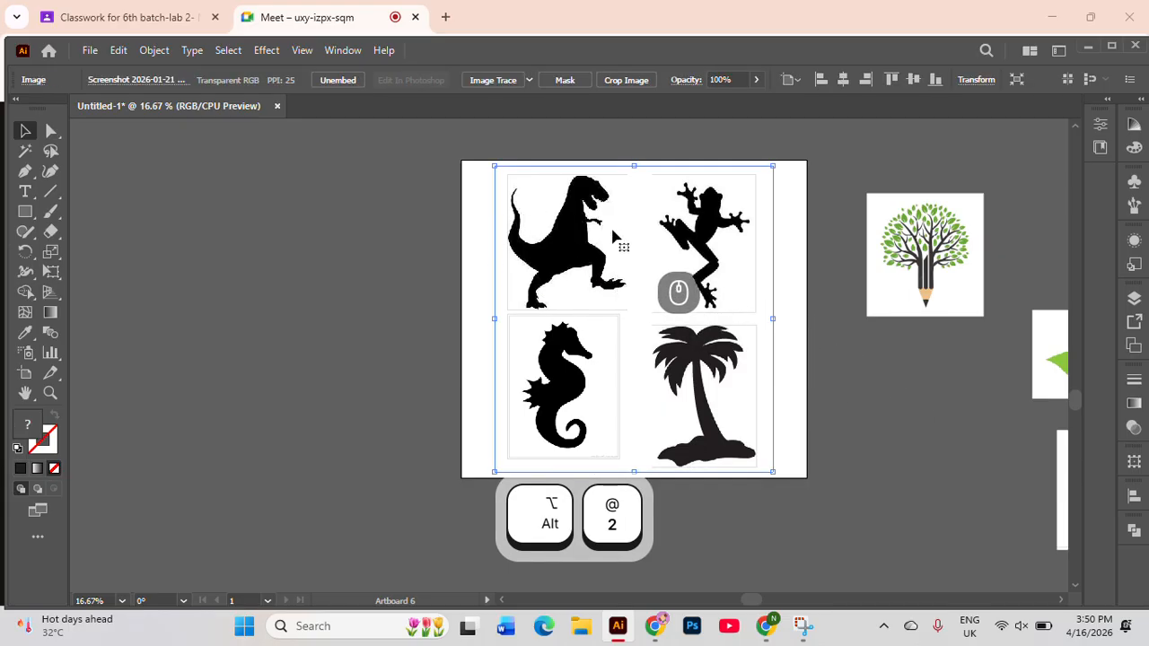
drag(651, 232, 282, 246)
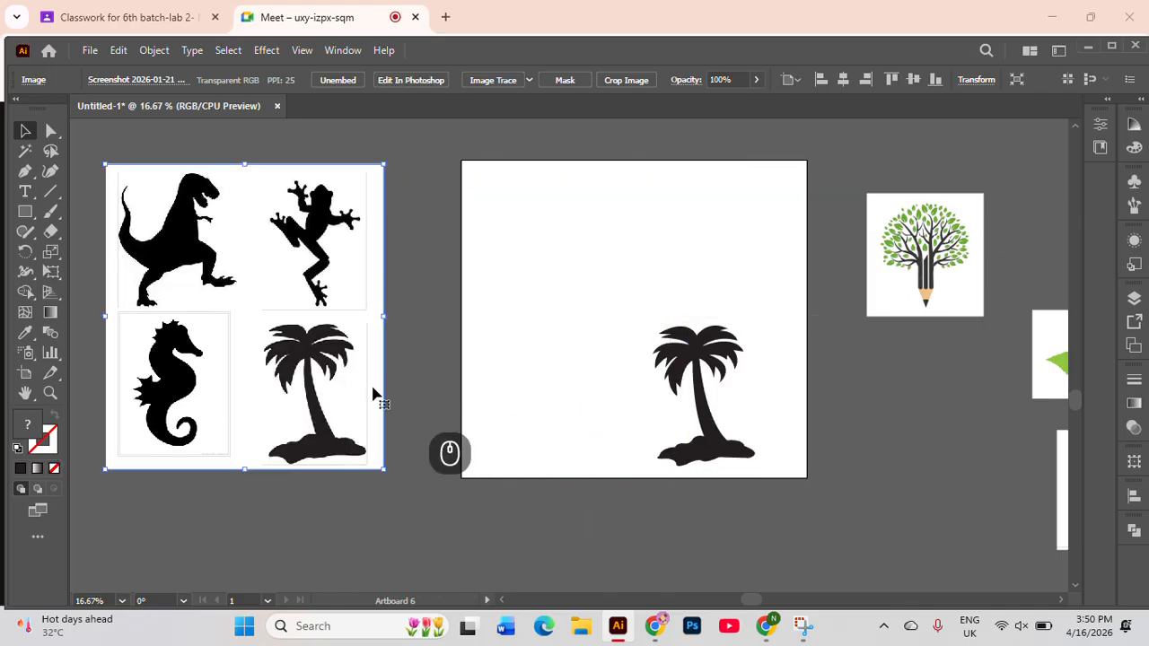
drag(716, 449, 715, 435)
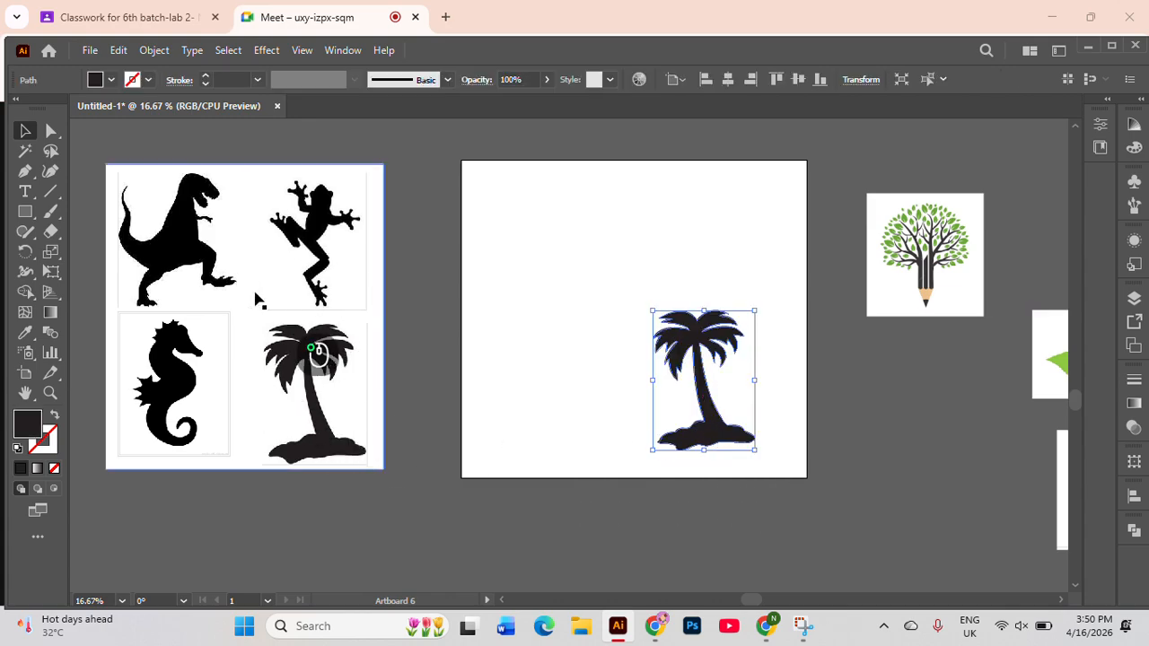
Move the silhouette reference image around beside the artboard, over the traced palm, and back off to the artboard's left
drag(257, 300, 286, 294)
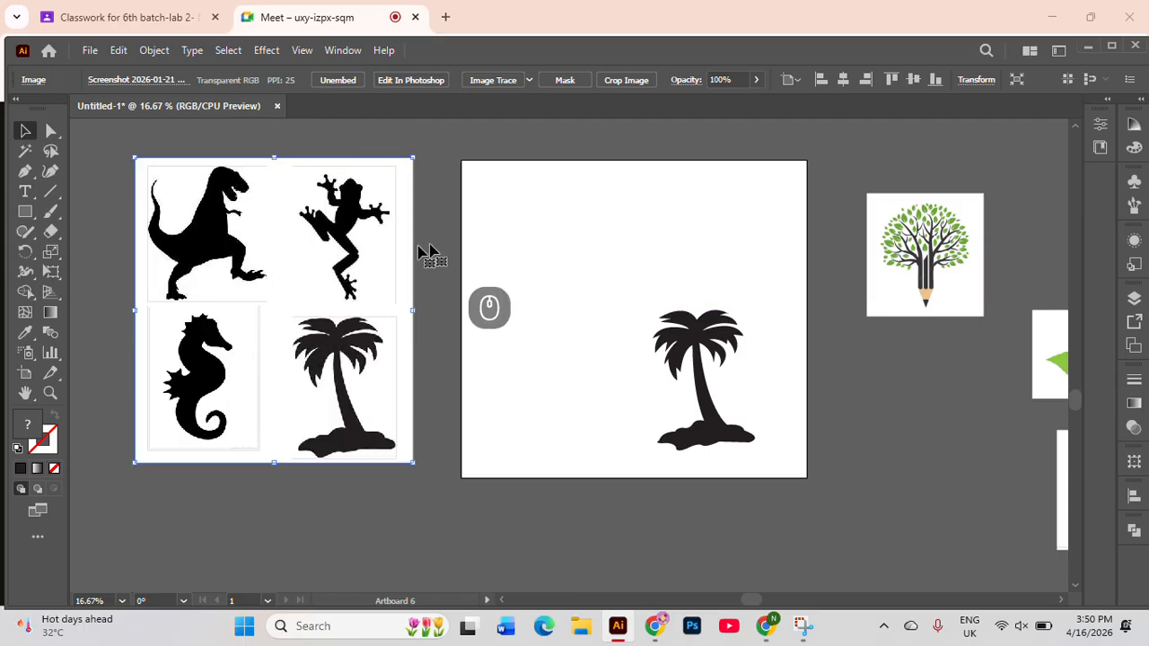
click(546, 240)
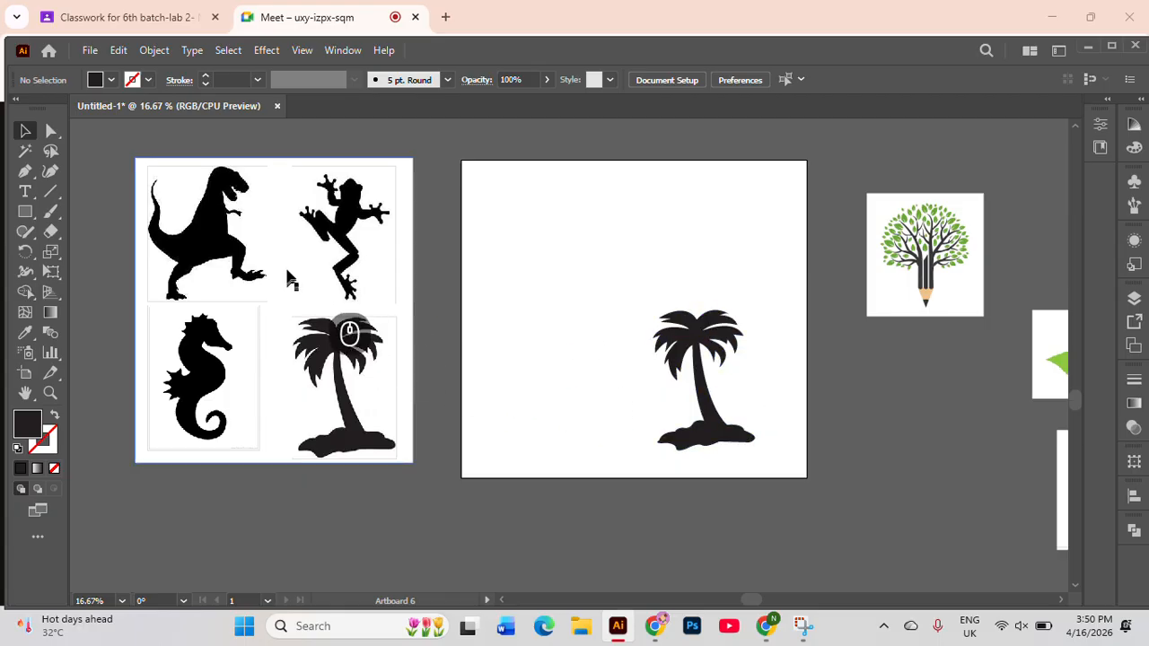
drag(282, 275, 191, 224)
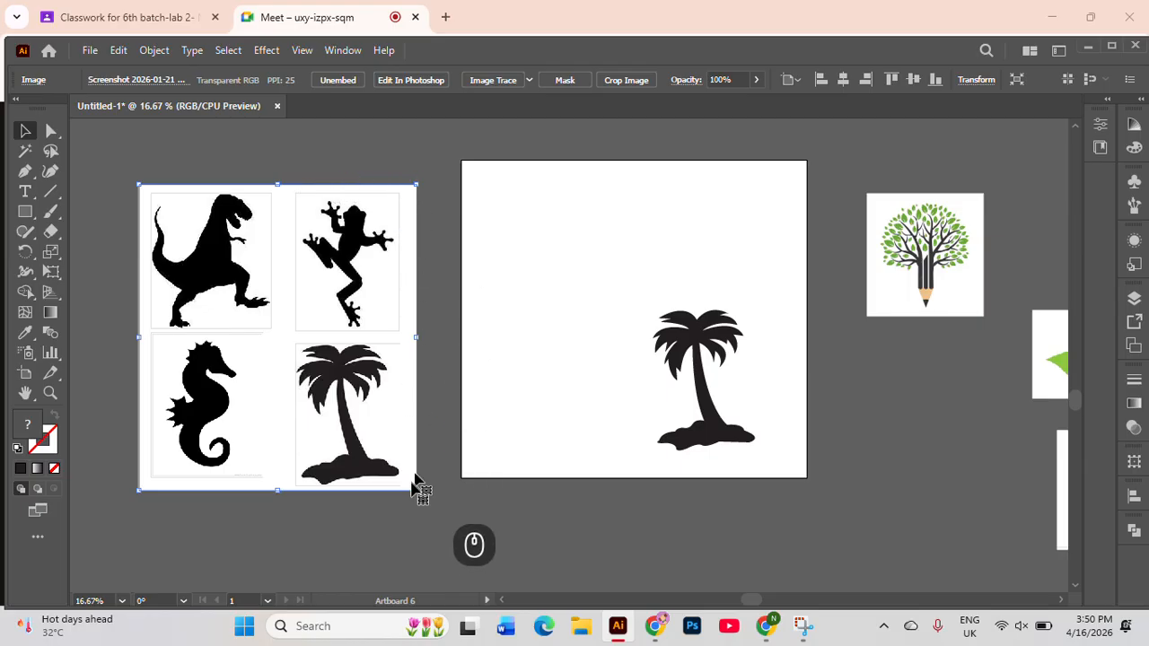
drag(284, 399, 662, 388)
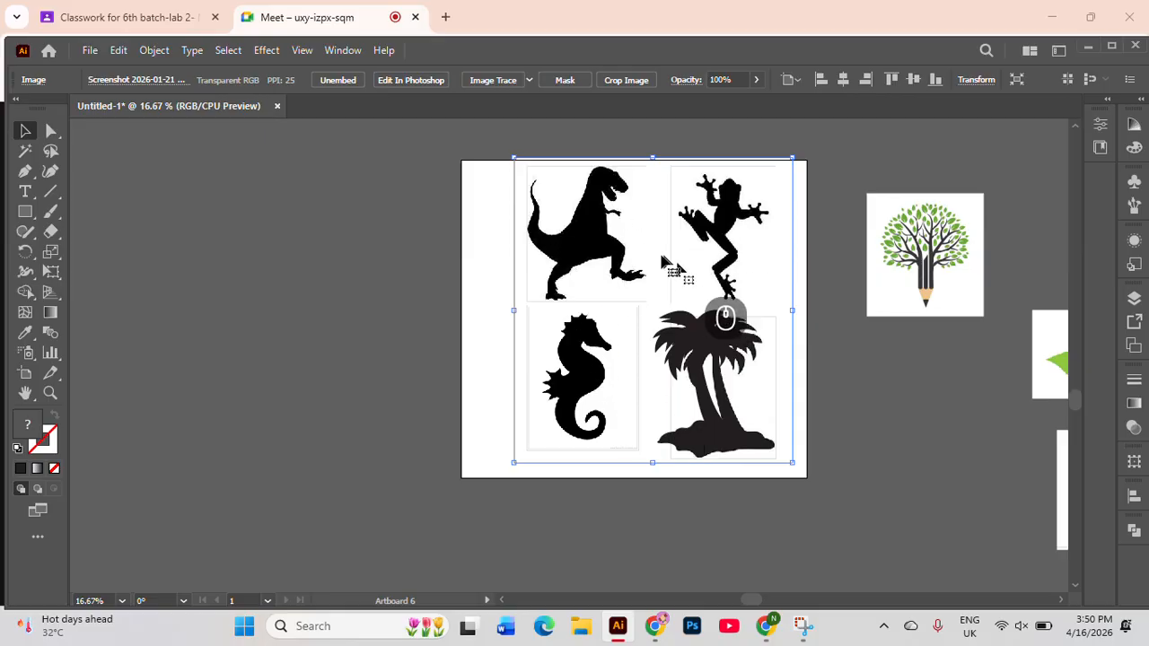
click(348, 365)
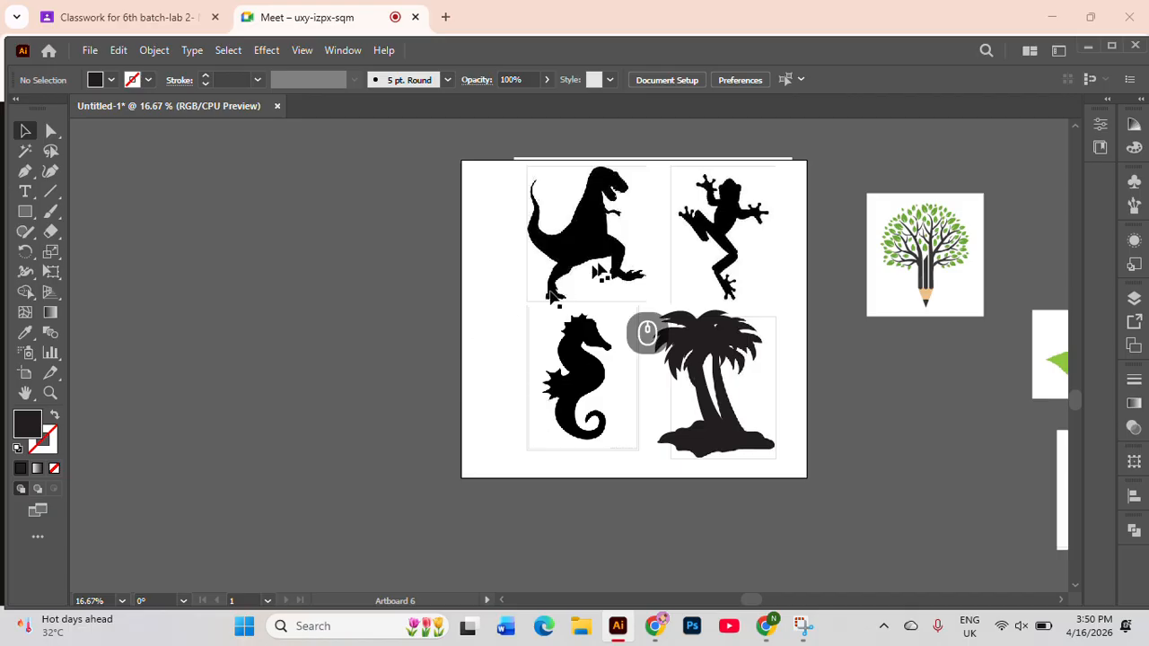
click(545, 175)
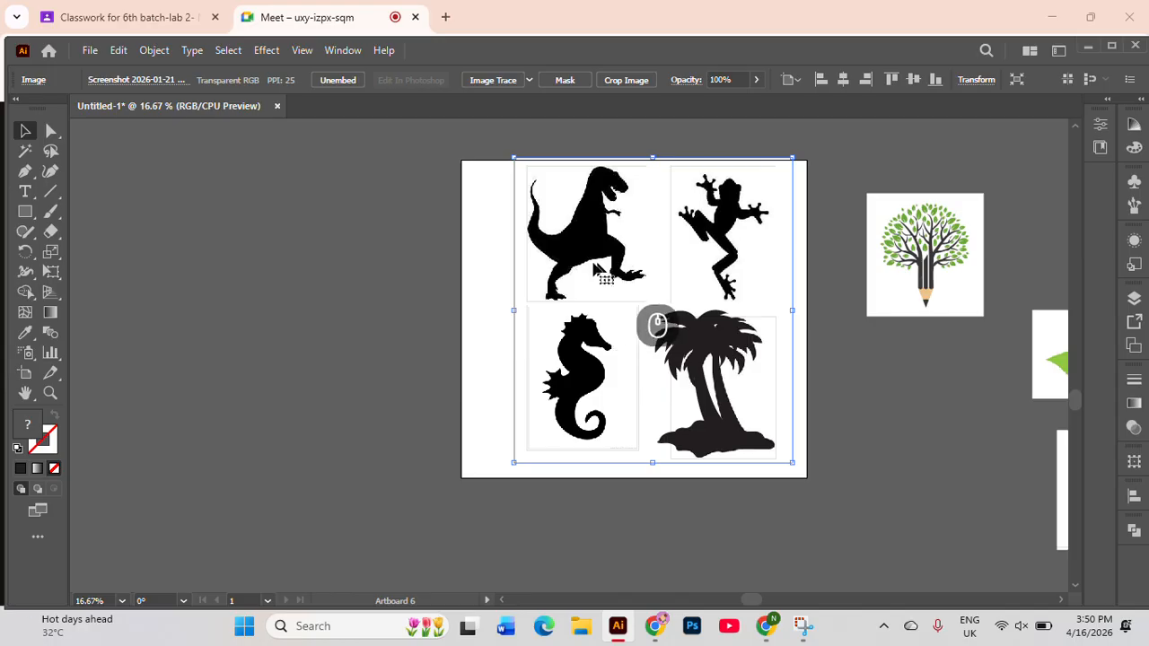
drag(695, 254, 281, 262)
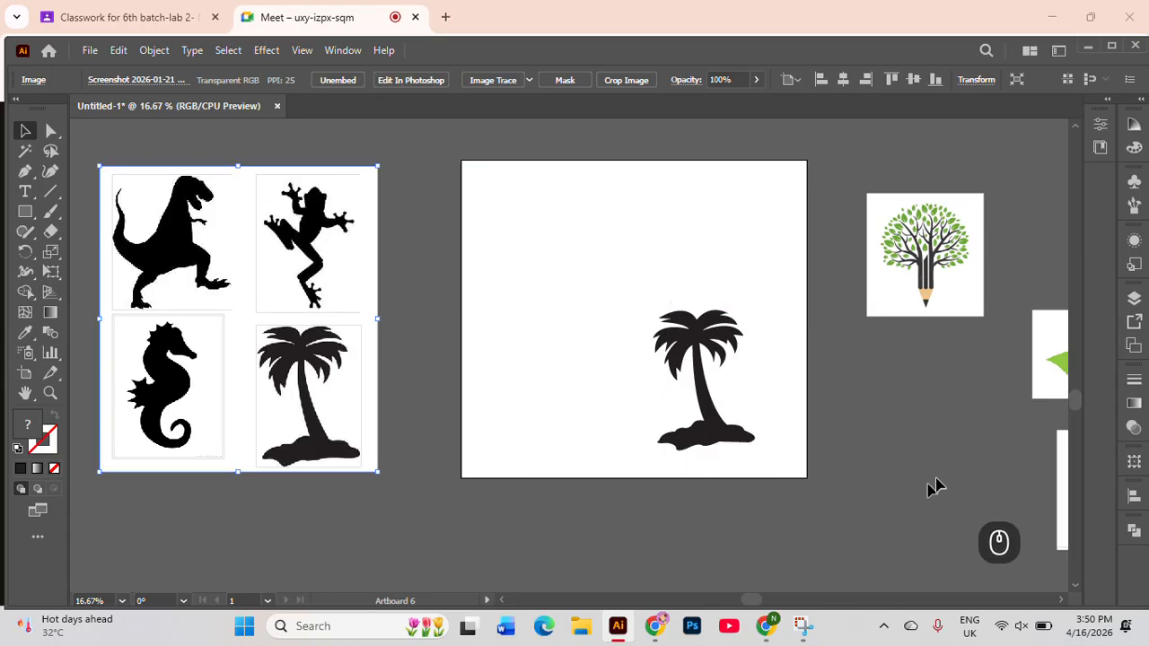
Move the pencil tree image closer to the artboard and lock it in place
scroll(974, 271, up, 3)
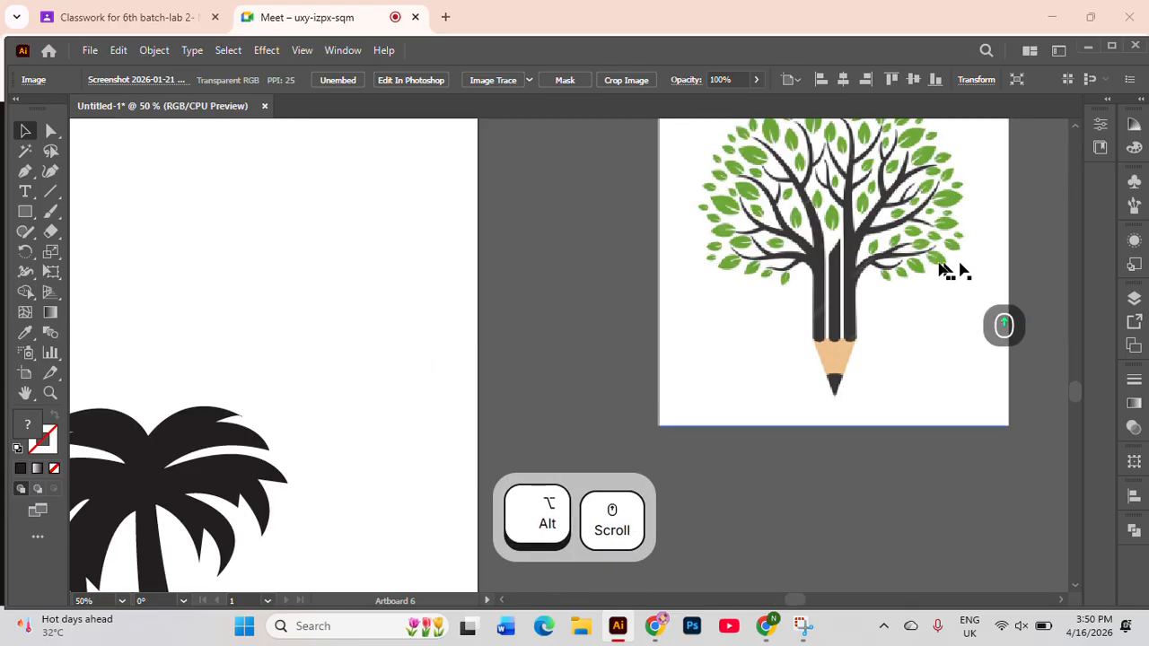
drag(948, 267, 749, 345)
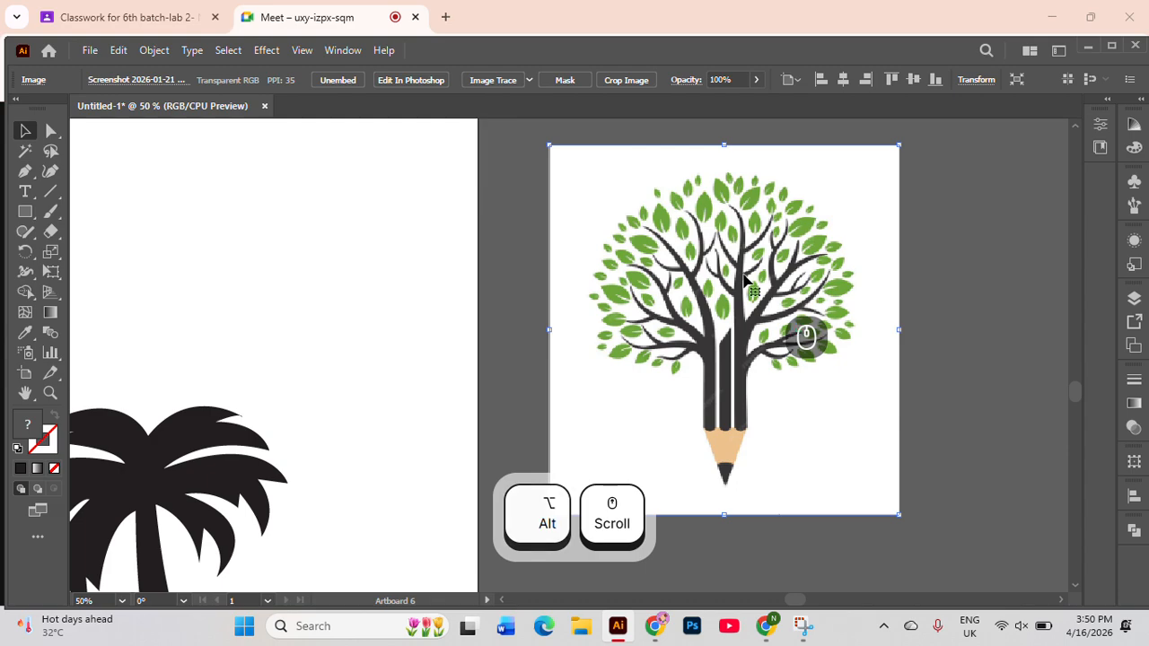
key(ctrl+2)
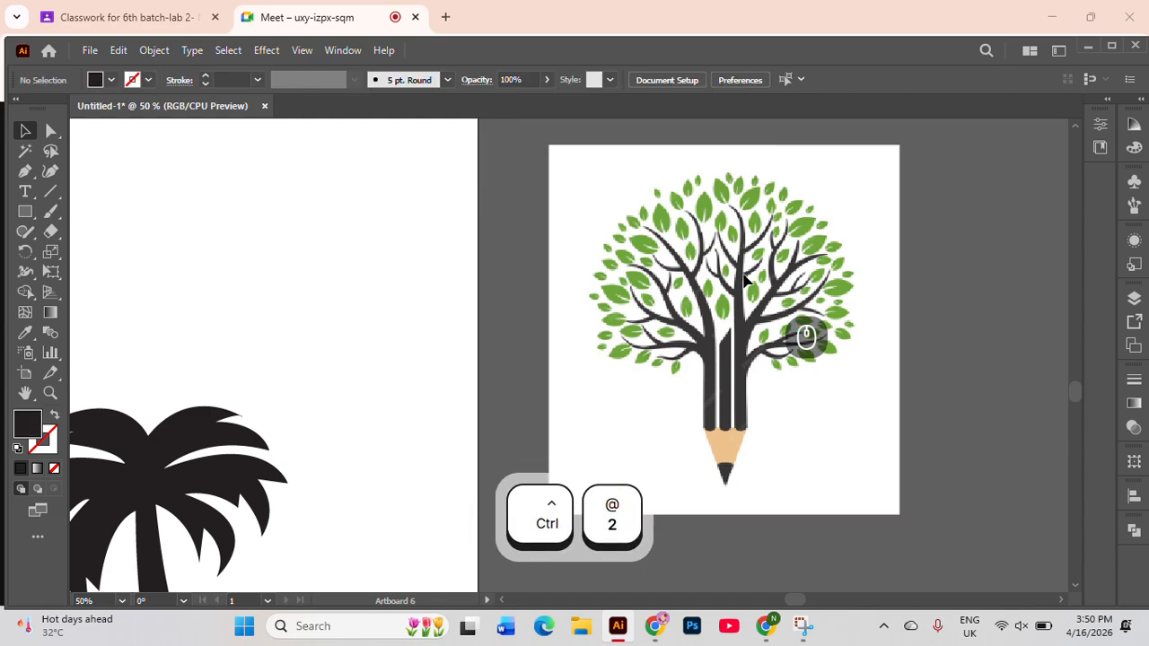
Start tracing the large upper-left leaf of the pencil tree with the Pen tool, covering the notch's lower side and the curved lower edge
click(25, 171)
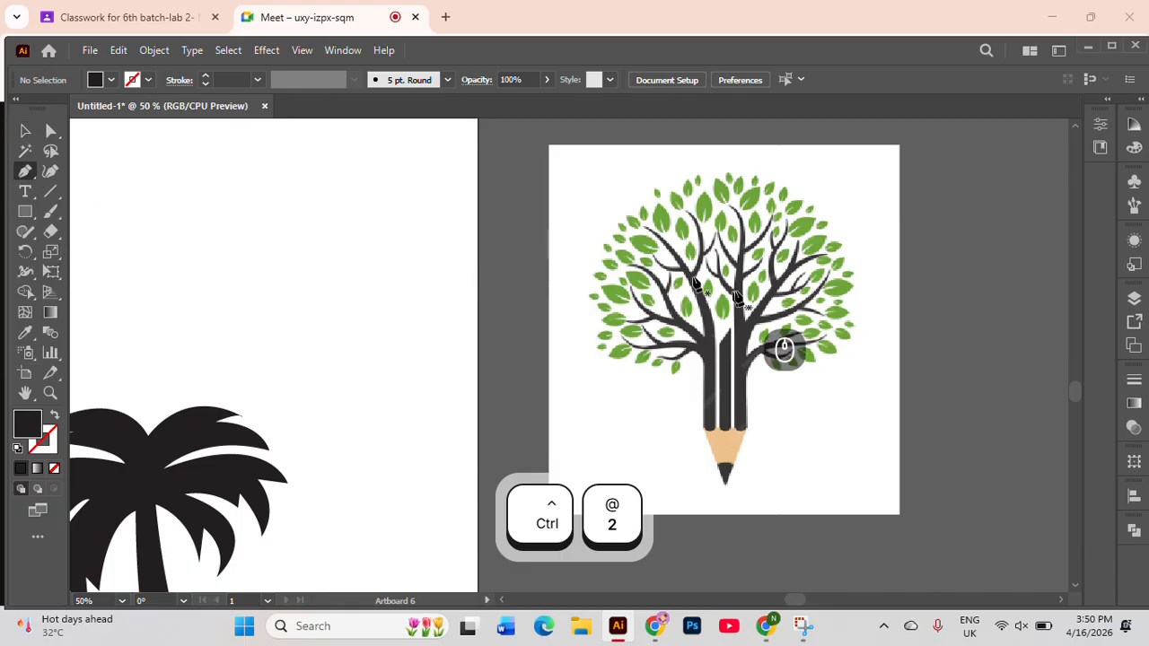
scroll(709, 305, up, 3)
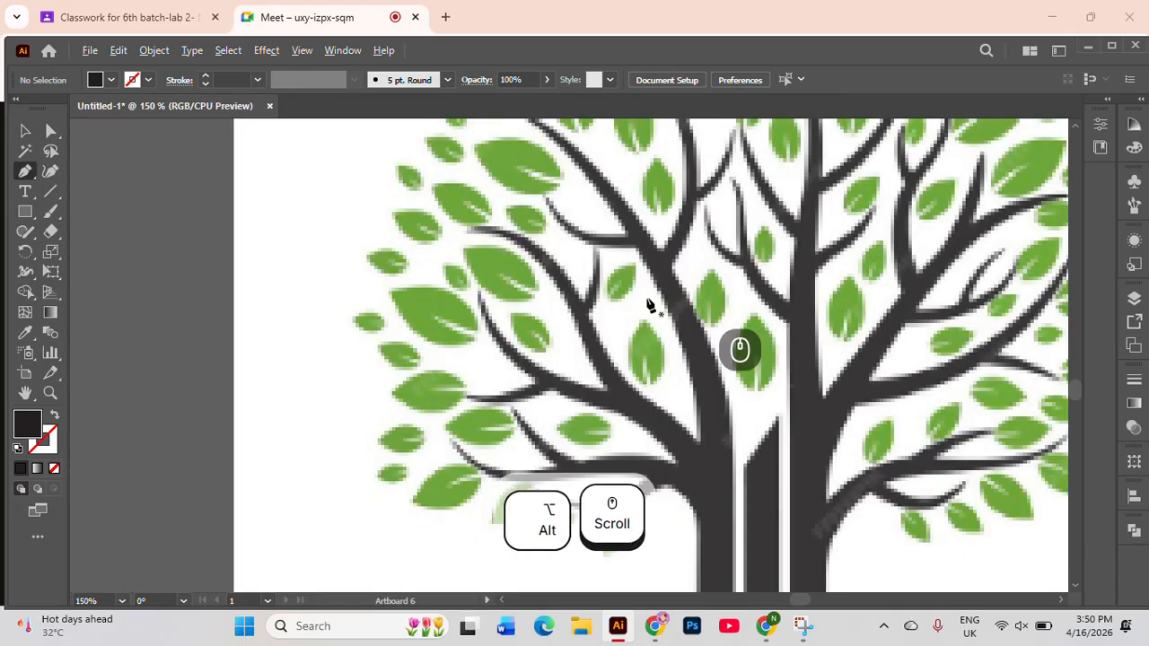
scroll(539, 283, up, 1)
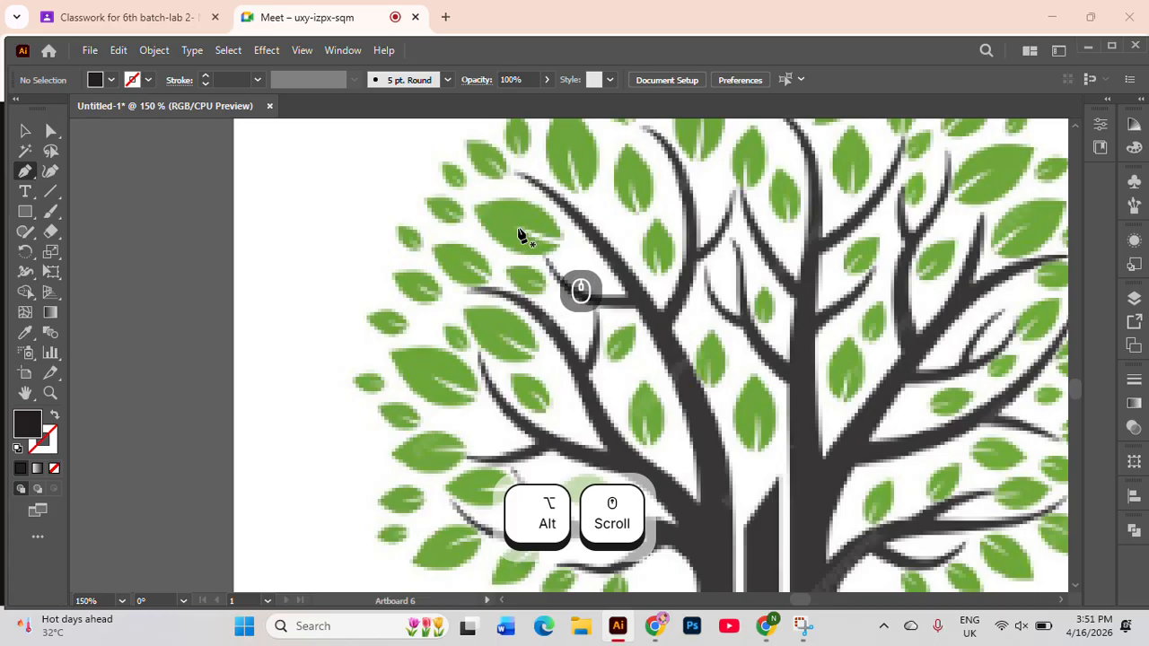
drag(518, 233, 476, 209)
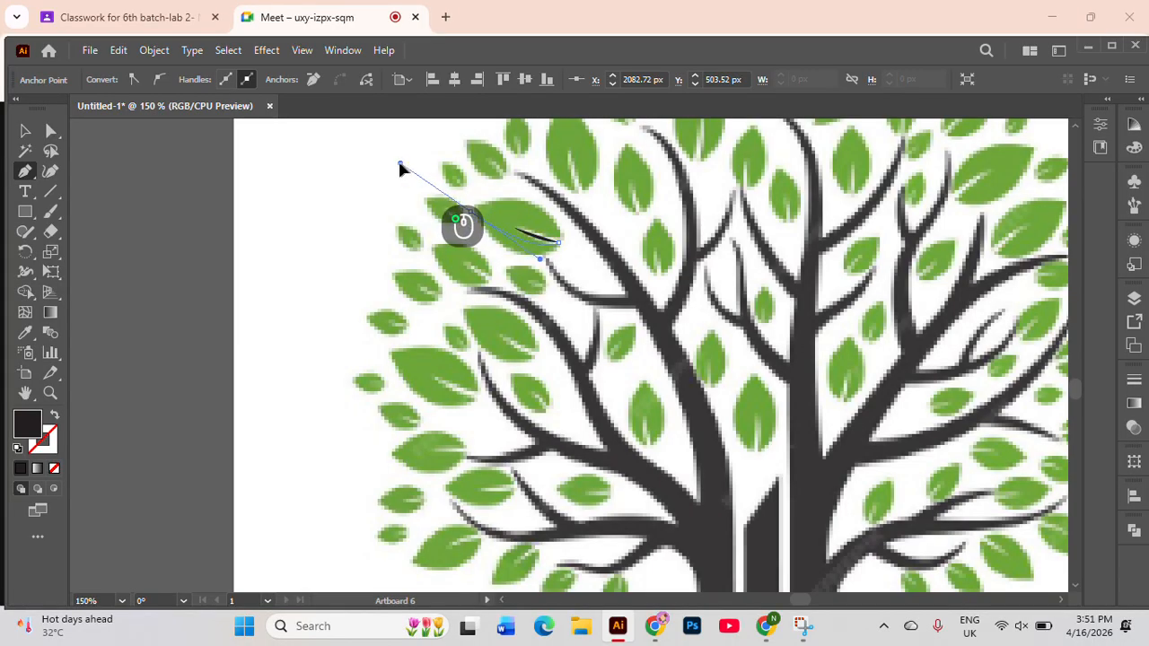
scroll(405, 145, up, 3)
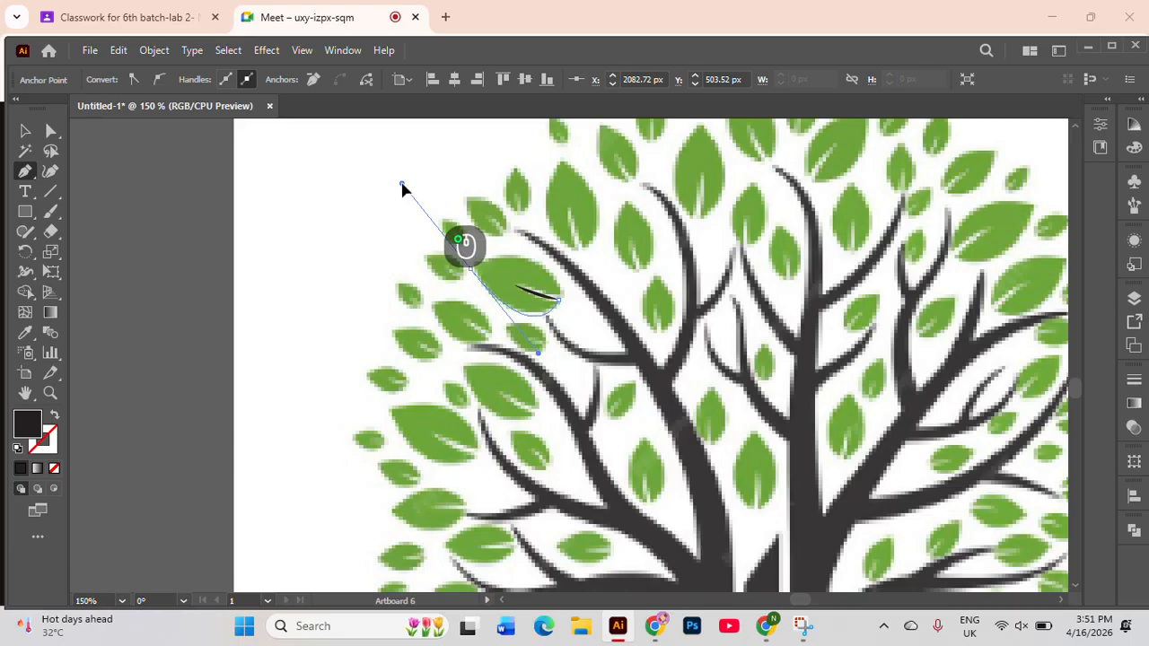
drag(402, 186, 421, 214)
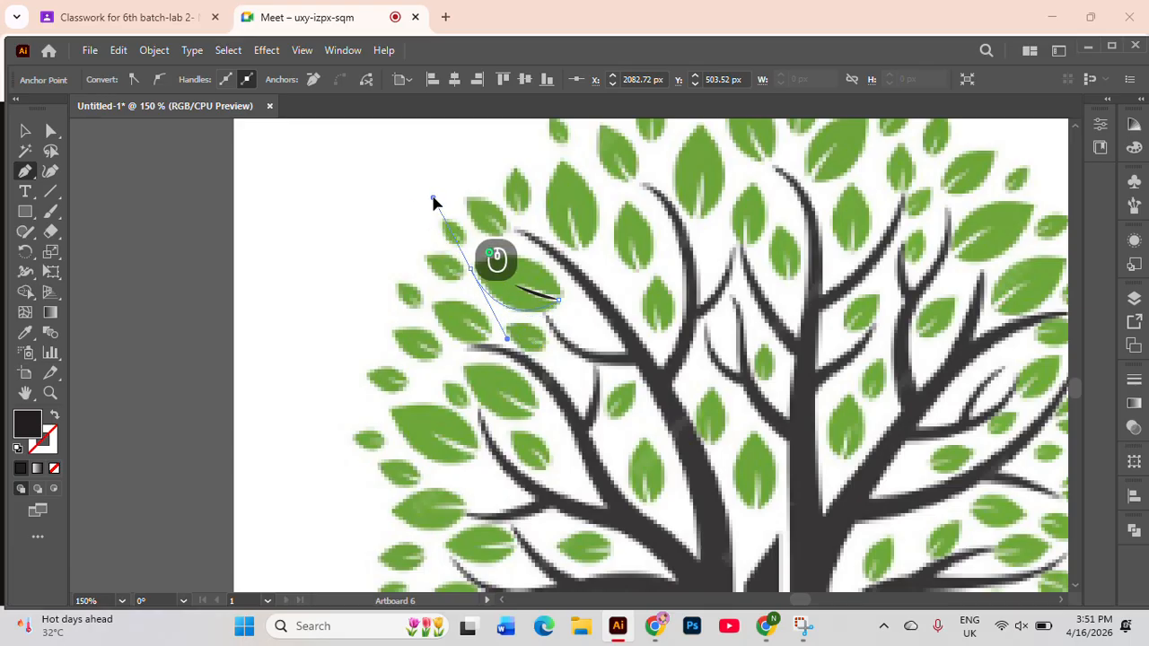
drag(421, 196, 422, 195)
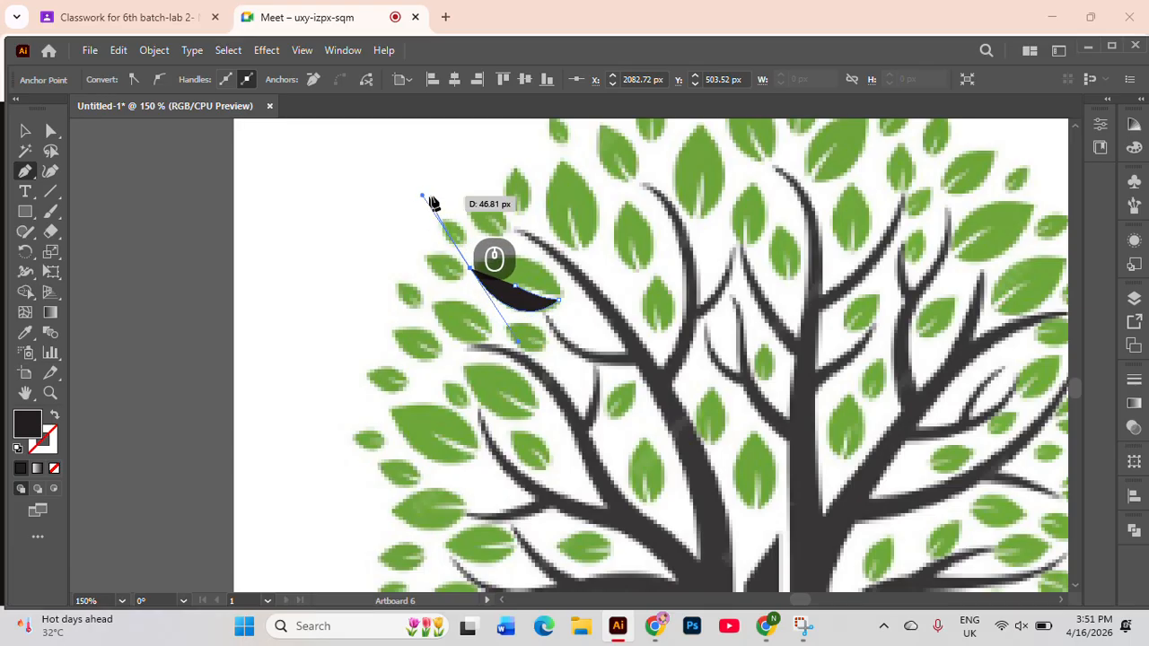
Complete the leaf outline with its curved upper edge, close the path at the notch, and deselect the shape
click(469, 271)
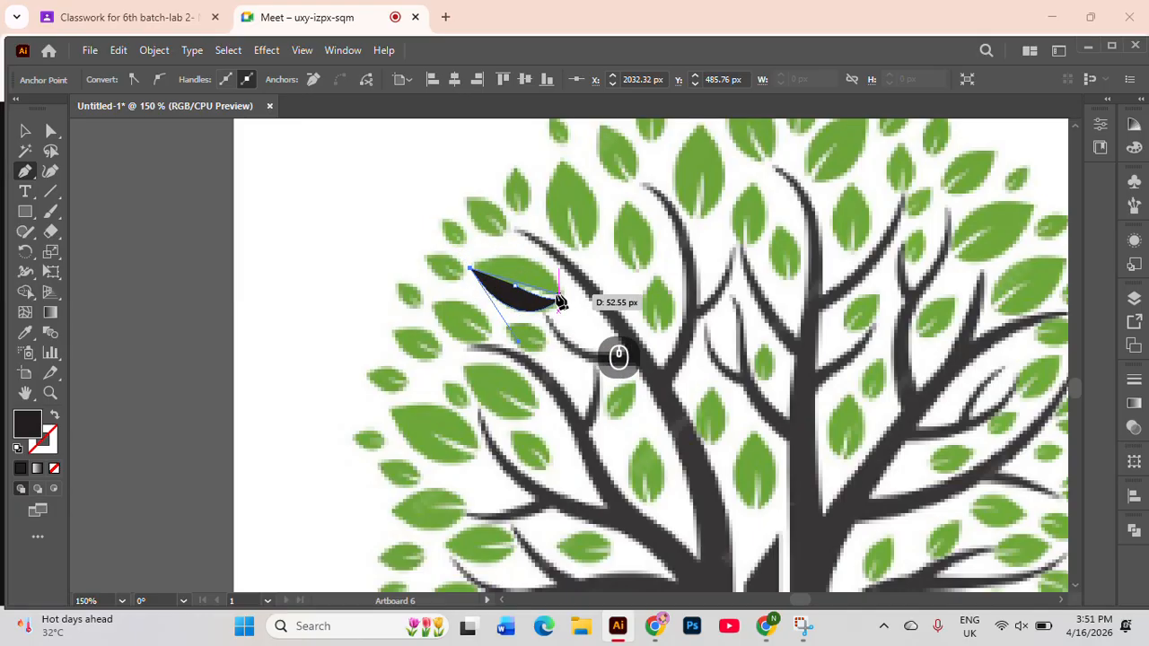
mouse_move(587, 332)
mouse_down()
mouse_move(597, 361)
mouse_move(616, 349)
mouse_move(579, 350)
mouse_up()
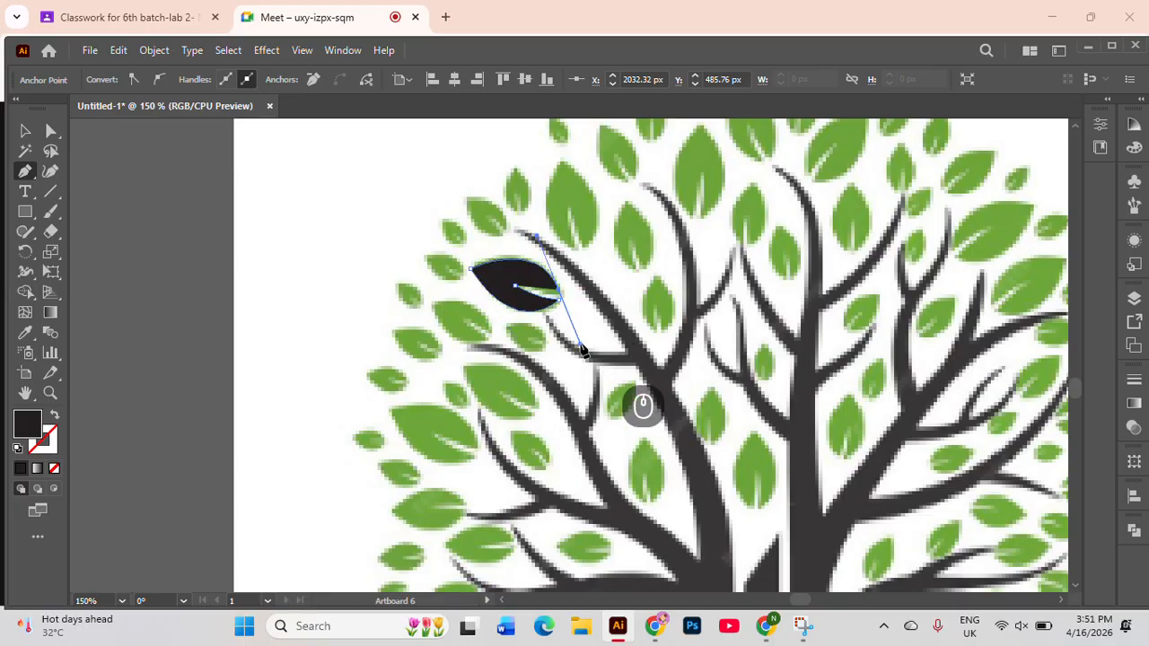
drag(558, 297, 521, 294)
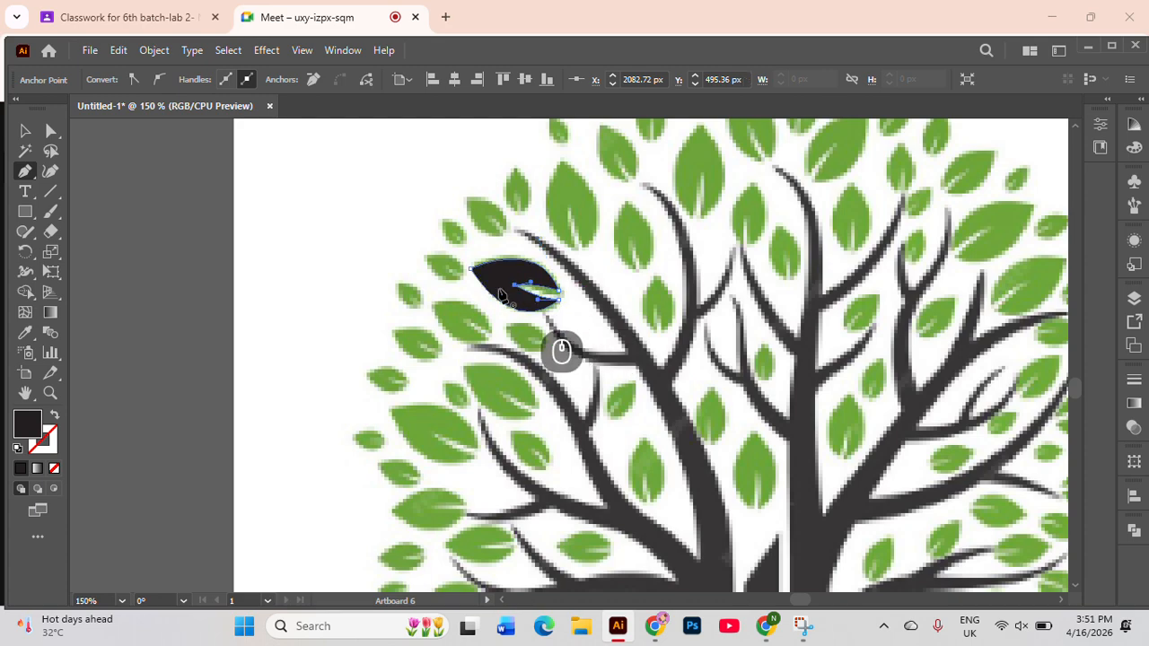
click(25, 132)
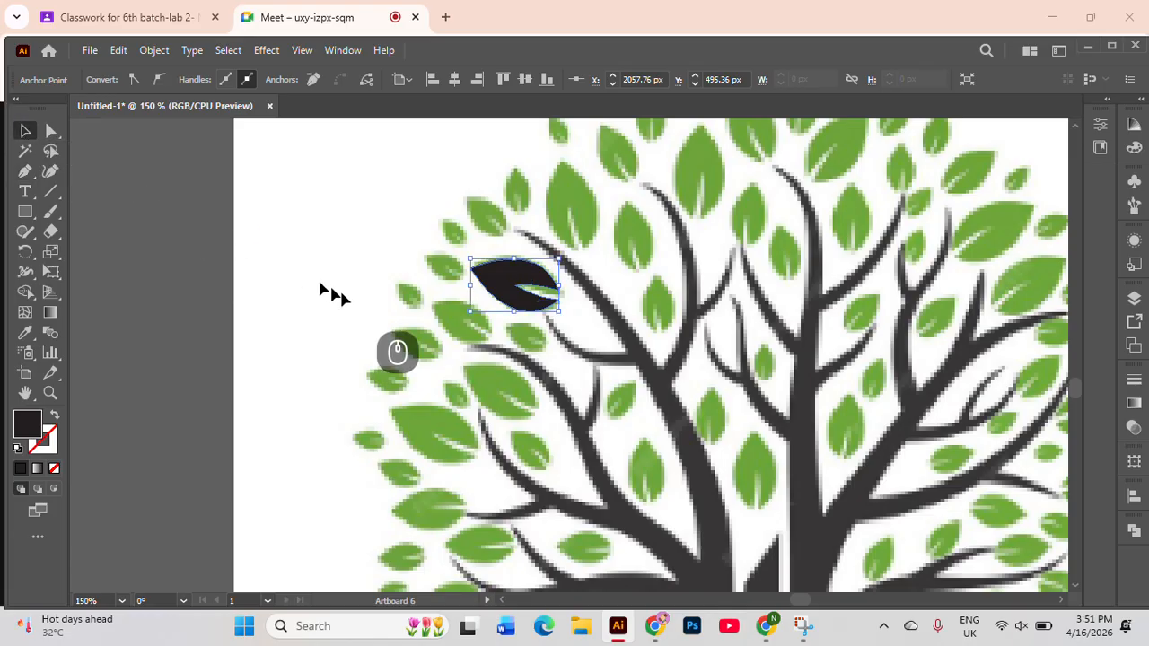
click(407, 369)
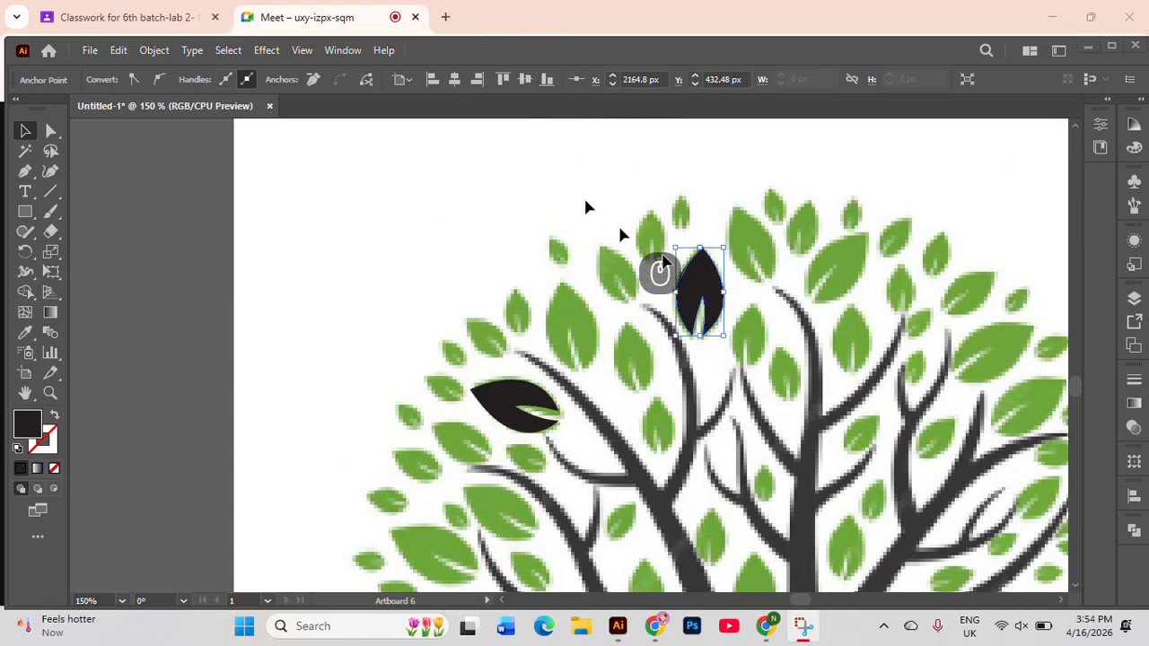
Fill the traced upright leaf near the top of the crown with light green
click(705, 296)
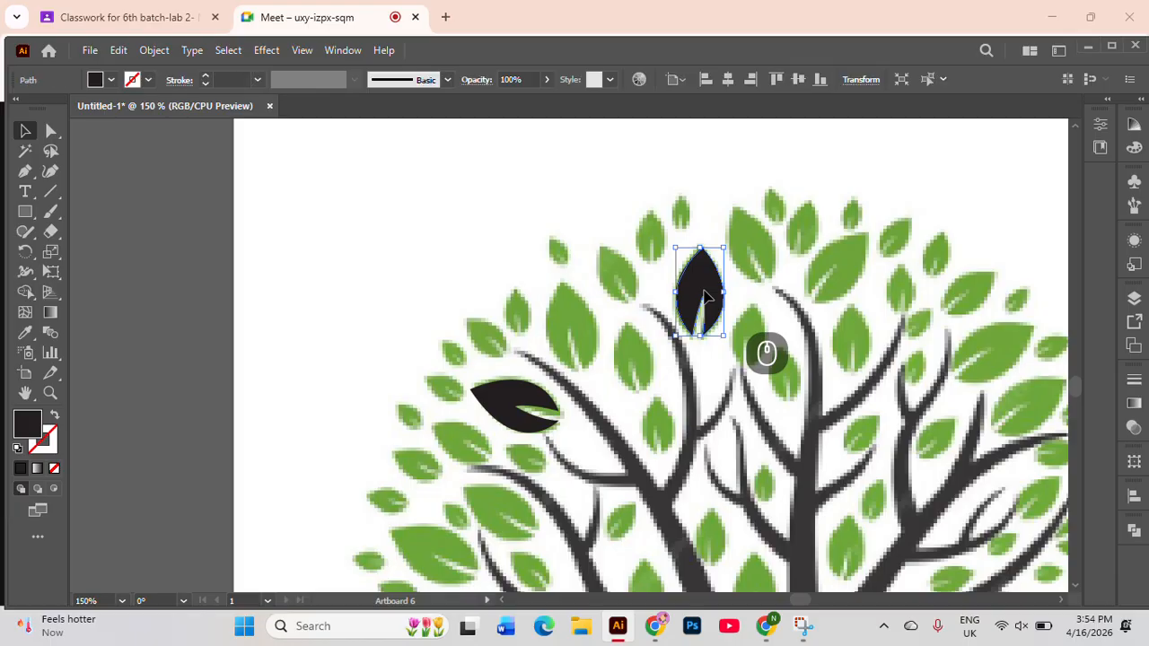
click(112, 81)
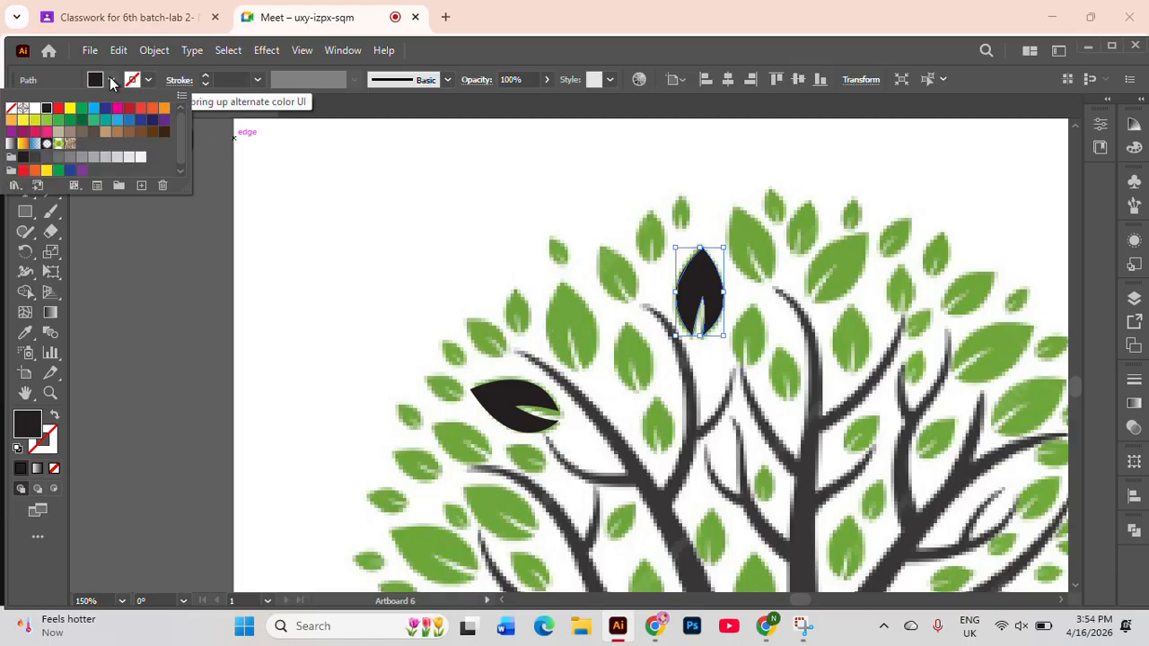
click(46, 121)
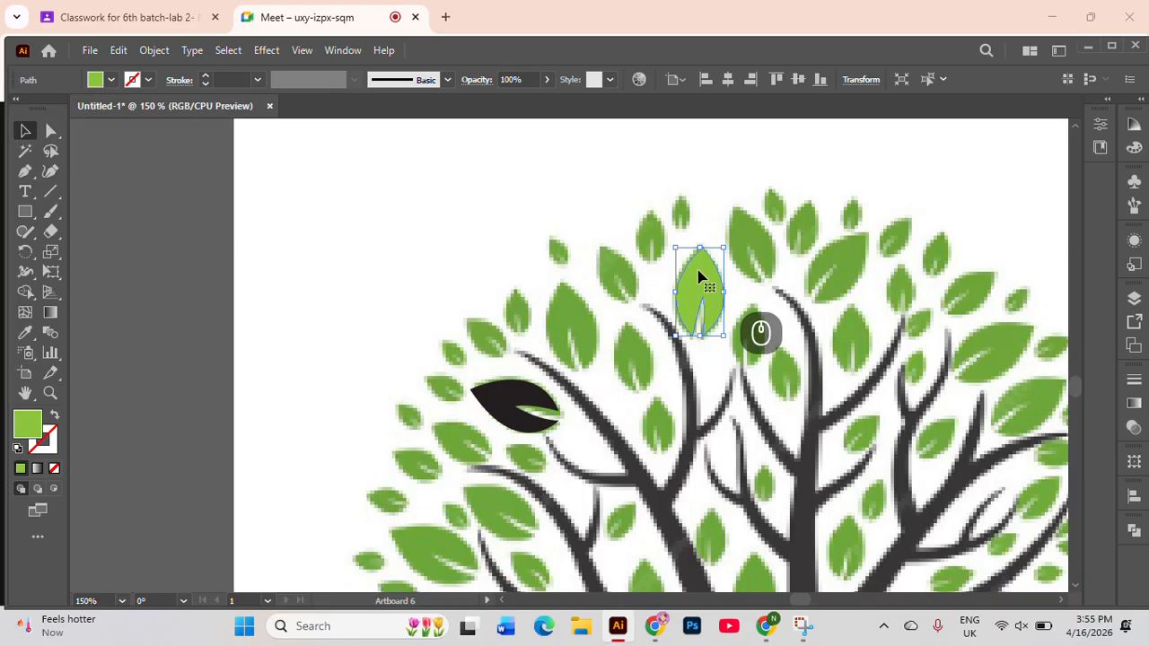
Place copies of the light green leaf over other large leaves at the top, right and left of the crown
alt+scroll(702, 276, down, 3)
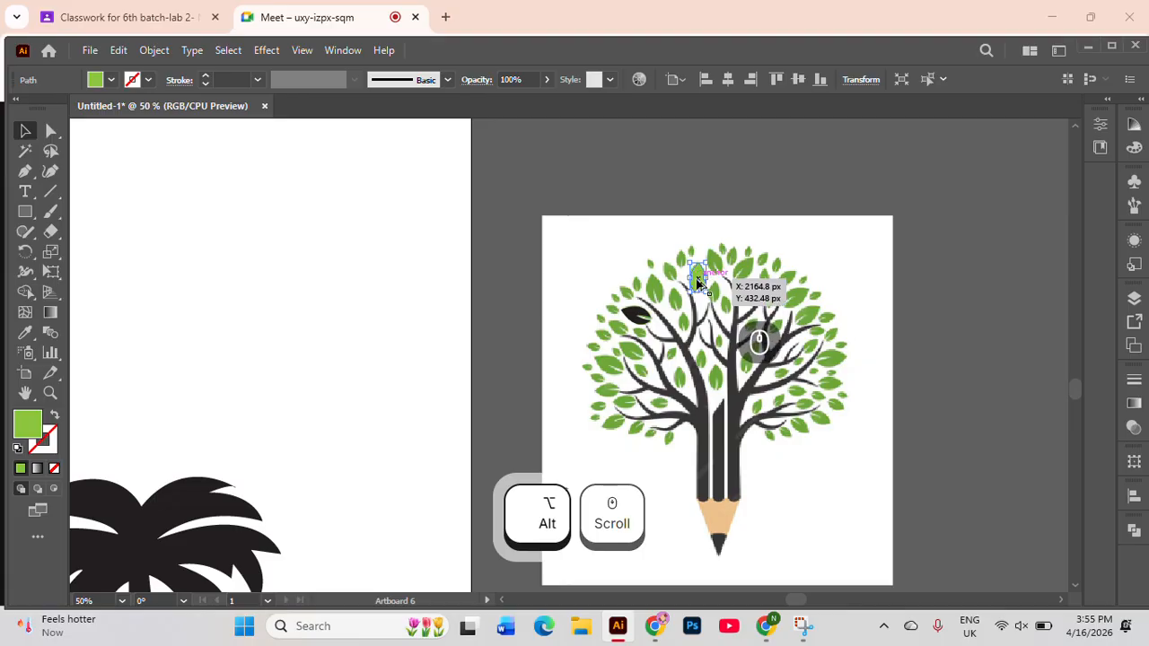
drag(698, 282, 825, 346)
alt+click(788, 295)
key(ctrl+z)
key(ctrl+z)
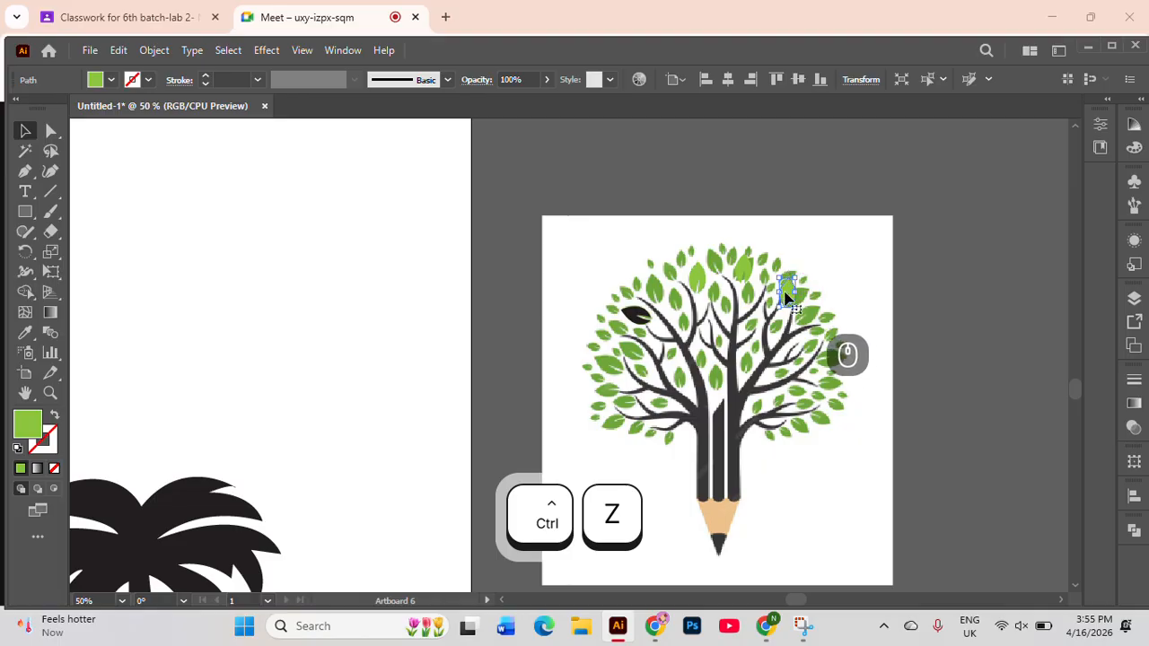
drag(785, 296, 608, 364)
Rotate the leaf copy at the crown's right edge to match the angle of the leaf beneath it
scroll(835, 344, up, 3)
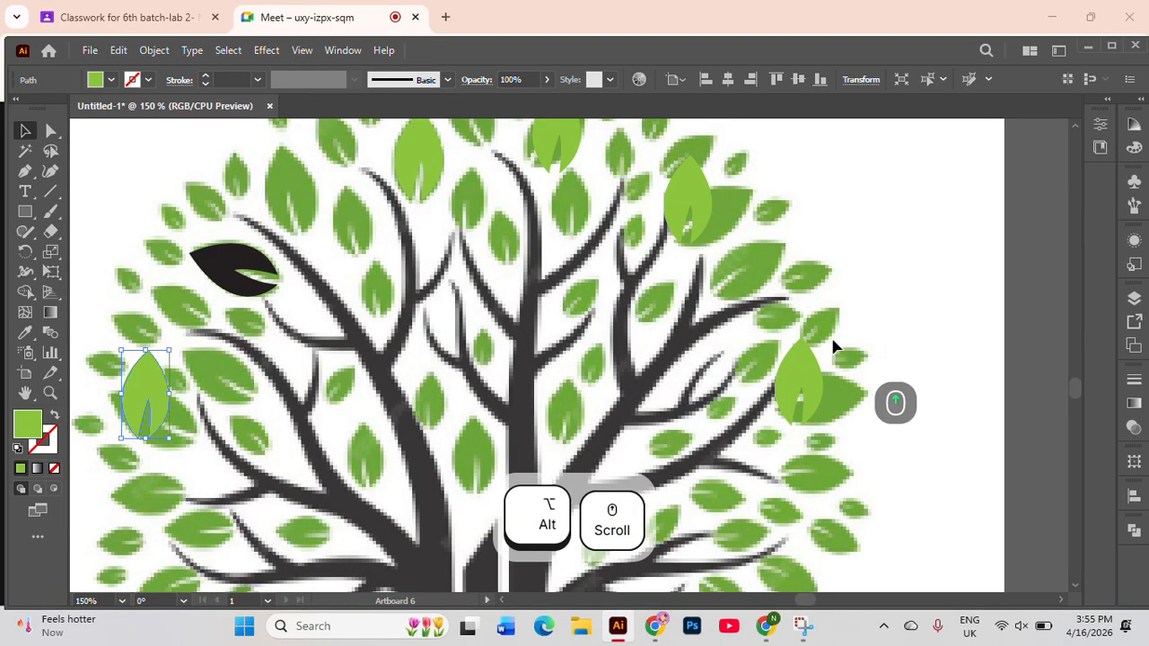
click(786, 382)
drag(830, 332, 810, 402)
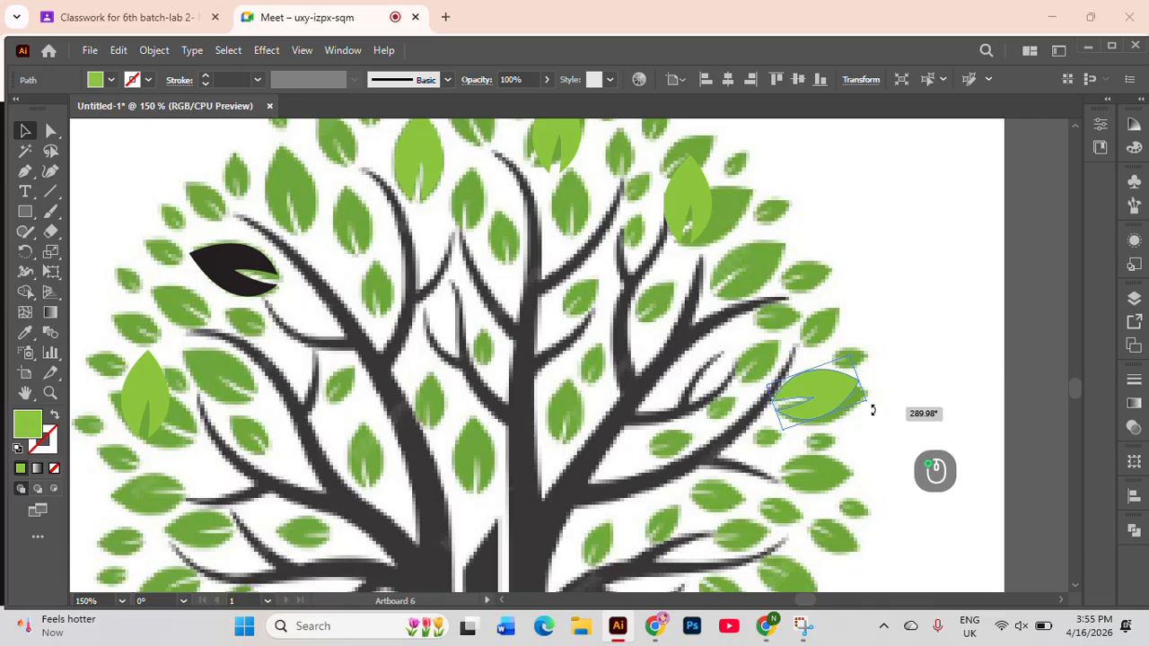
mouse_move(872, 411)
mouse_down()
mouse_move(826, 456)
mouse_move(763, 449)
mouse_move(819, 461)
mouse_move(843, 388)
mouse_move(852, 411)
mouse_up()
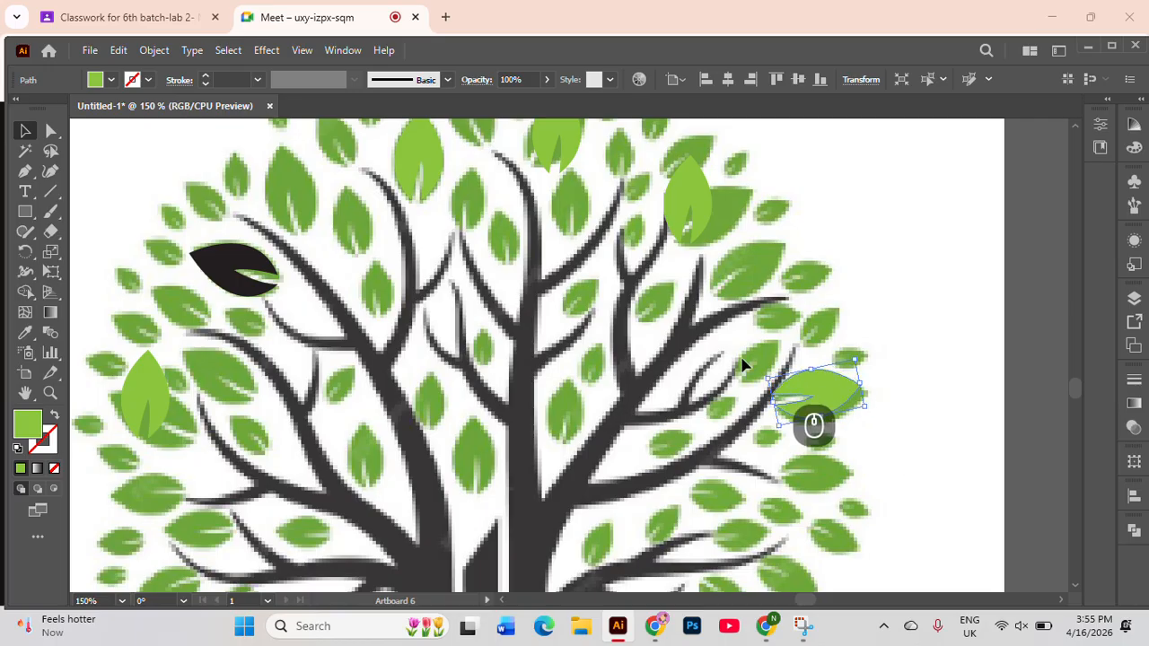
Shrink the upper-right leaf copy outside the image and duplicate it over several small leaves within the crown
scroll(675, 252, down, 3)
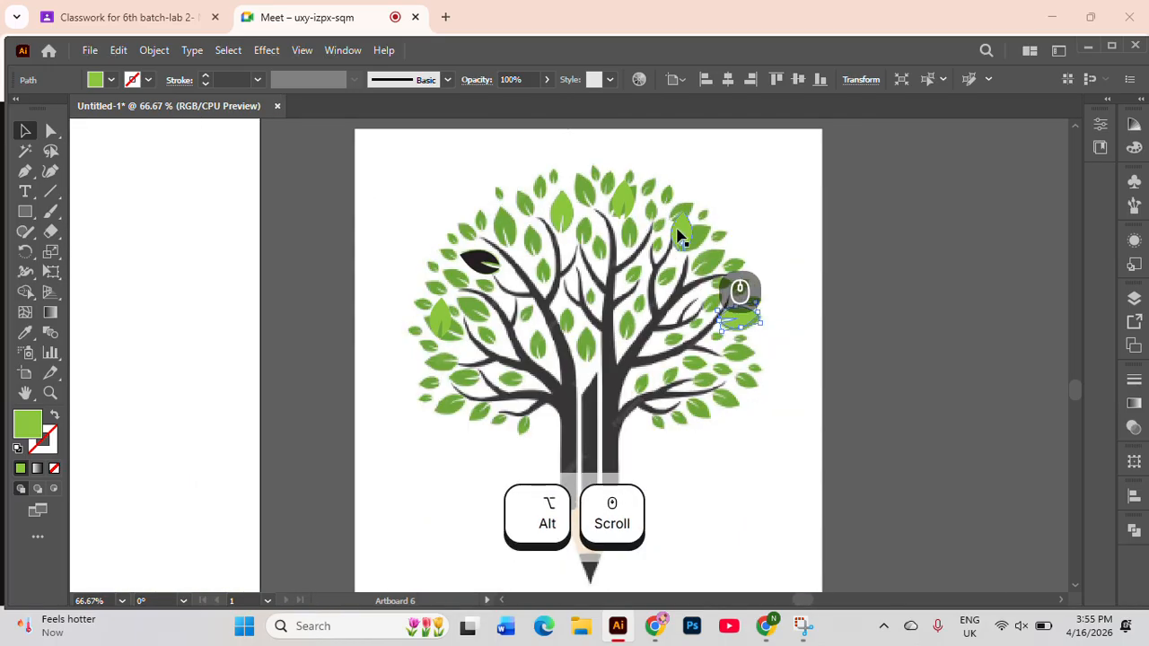
drag(684, 236, 874, 268)
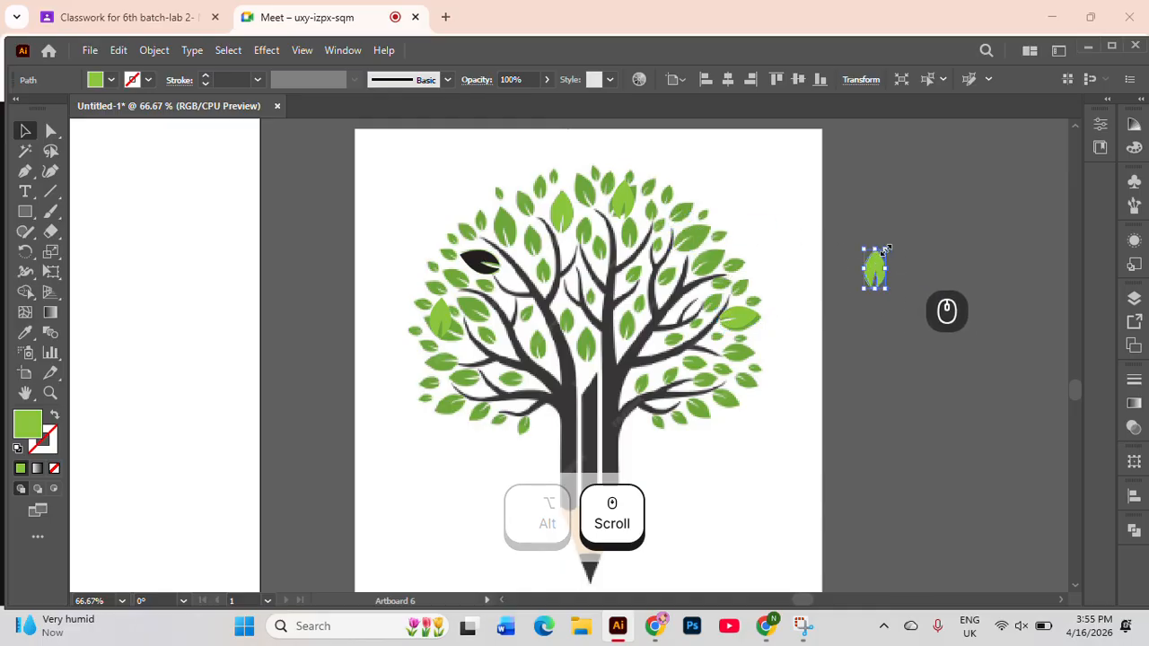
drag(886, 252, 733, 270)
click(895, 295)
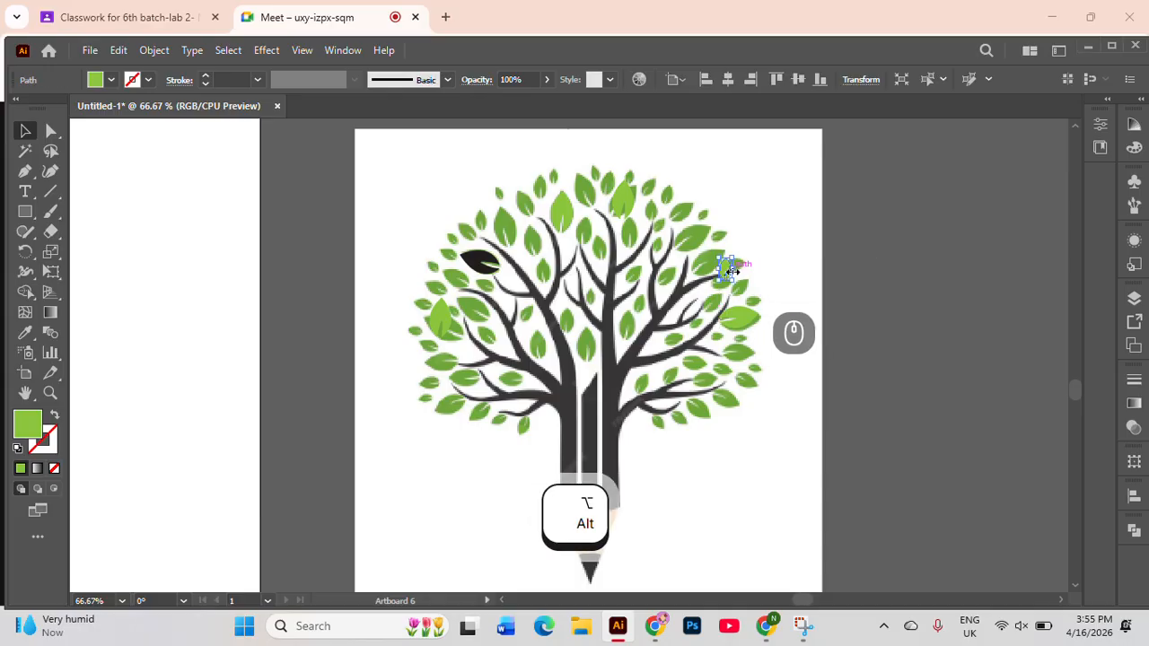
alt+scroll(729, 272, up, 2)
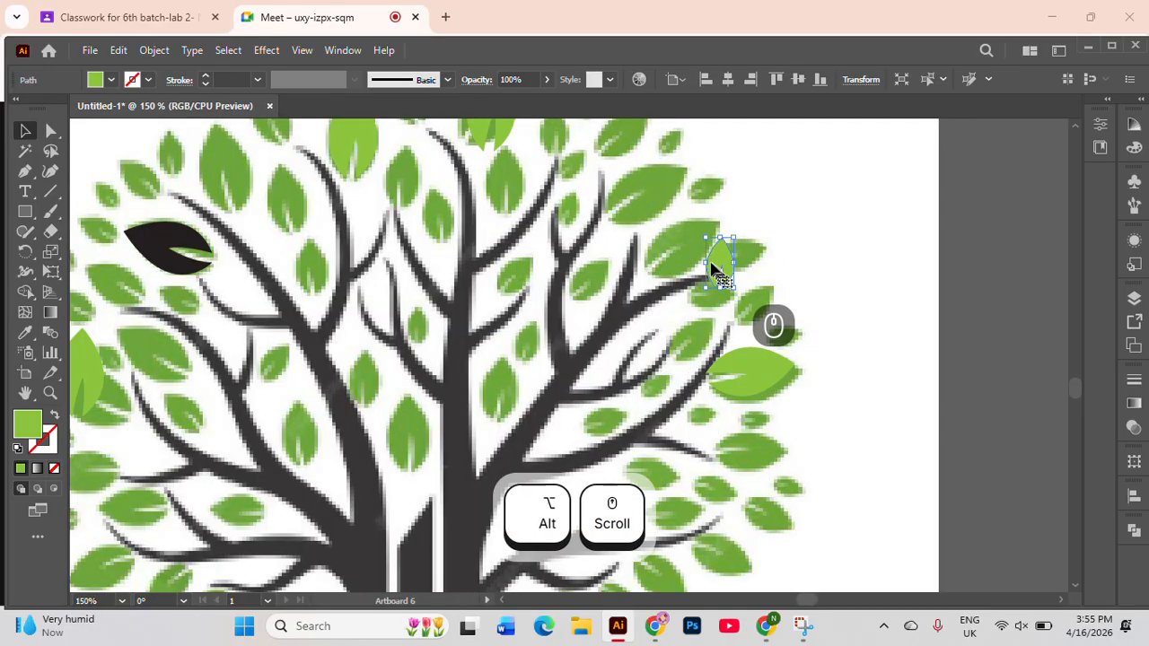
drag(724, 259, 366, 377)
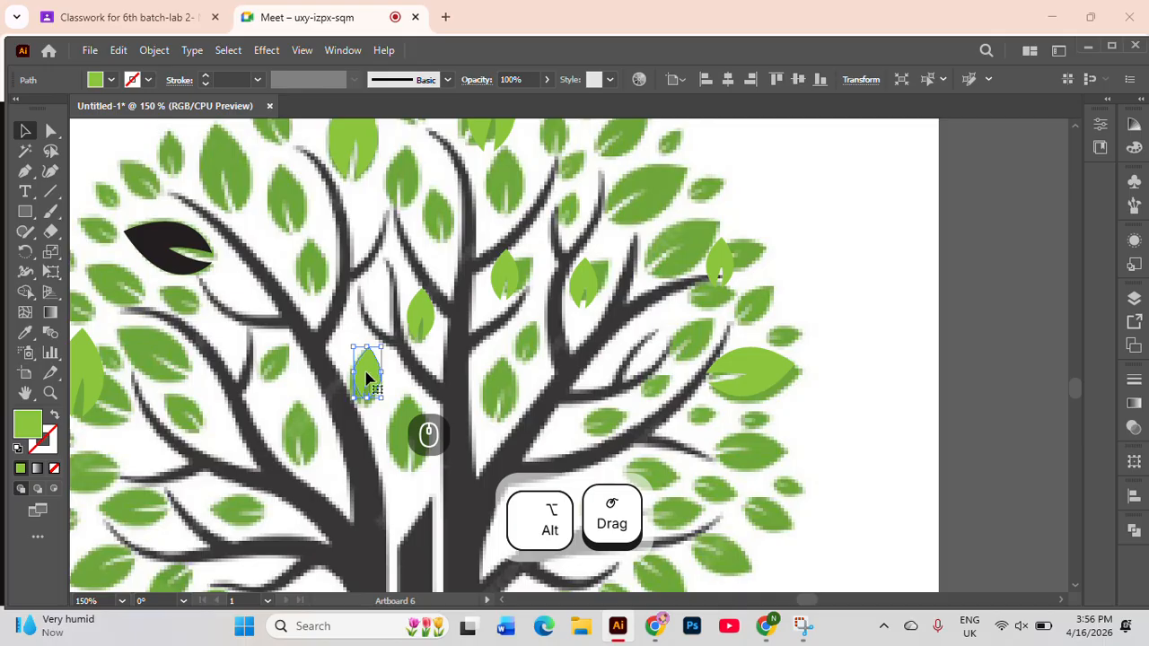
Move the shapes, bat, star and two-leaf reference images closer to the artboard, grouped around the pencil tree image
scroll(607, 288, down, 4)
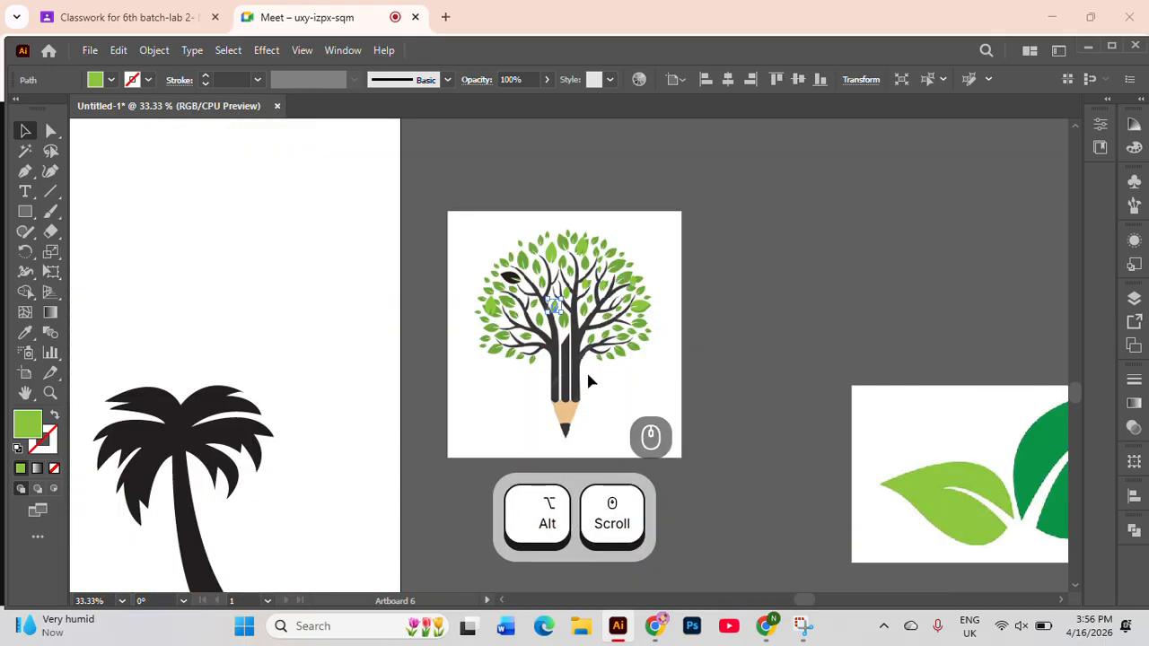
scroll(588, 379, down, 1)
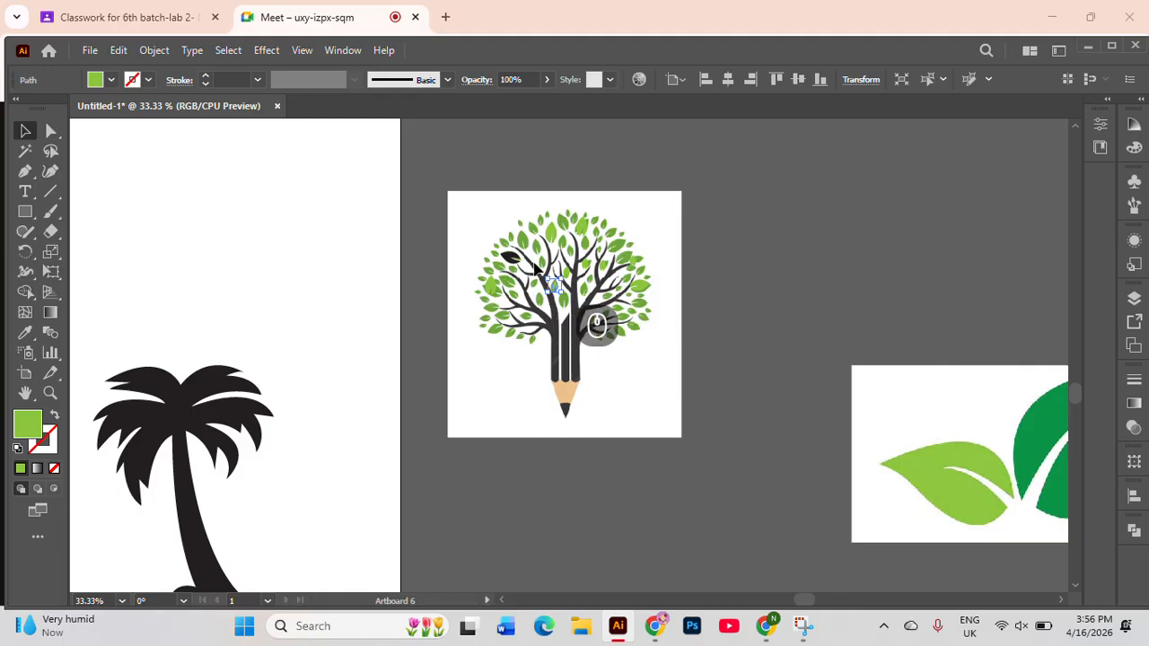
alt+scroll(535, 267, down, 1)
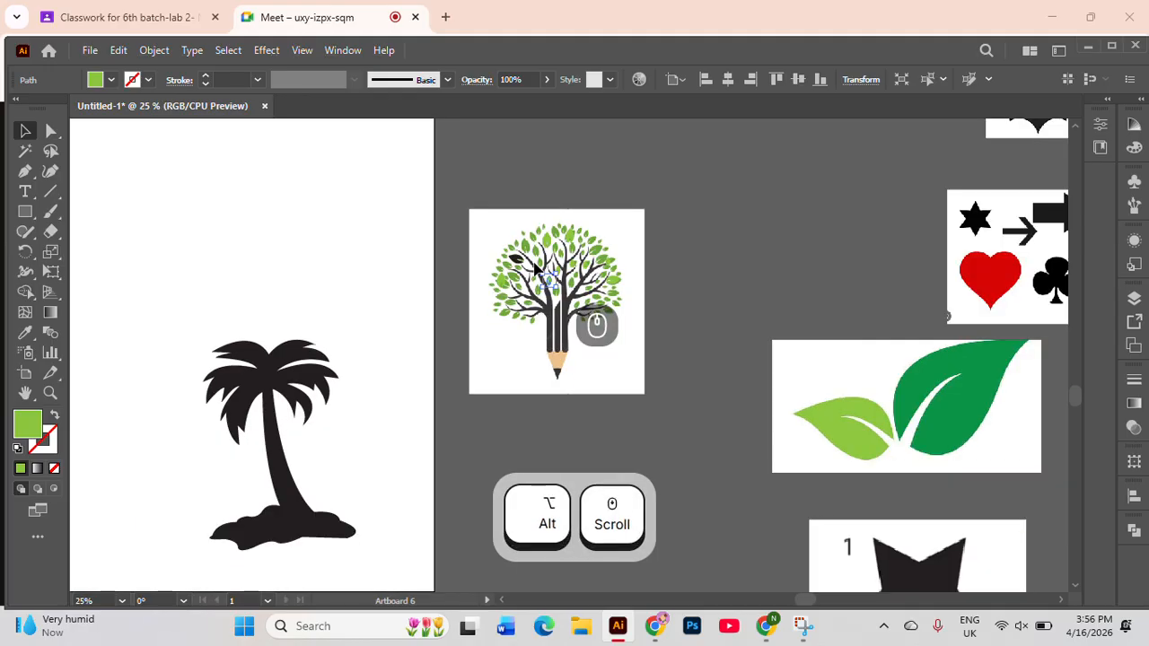
alt+scroll(535, 267, down, 2)
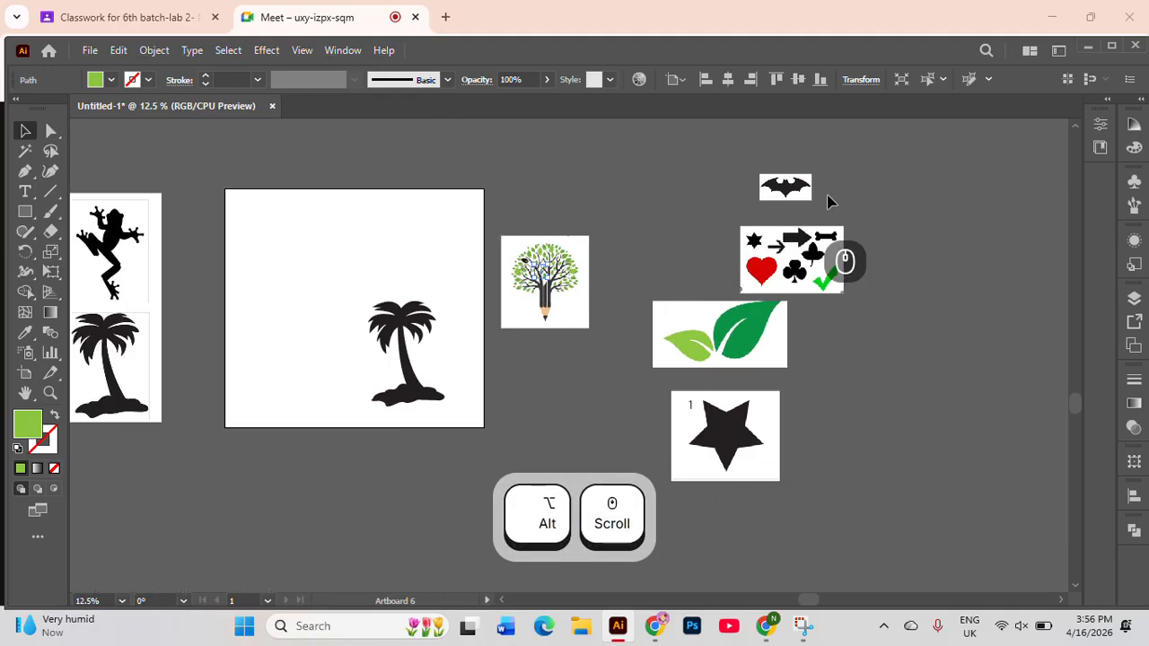
drag(774, 252, 656, 260)
drag(785, 191, 539, 207)
drag(724, 422, 568, 399)
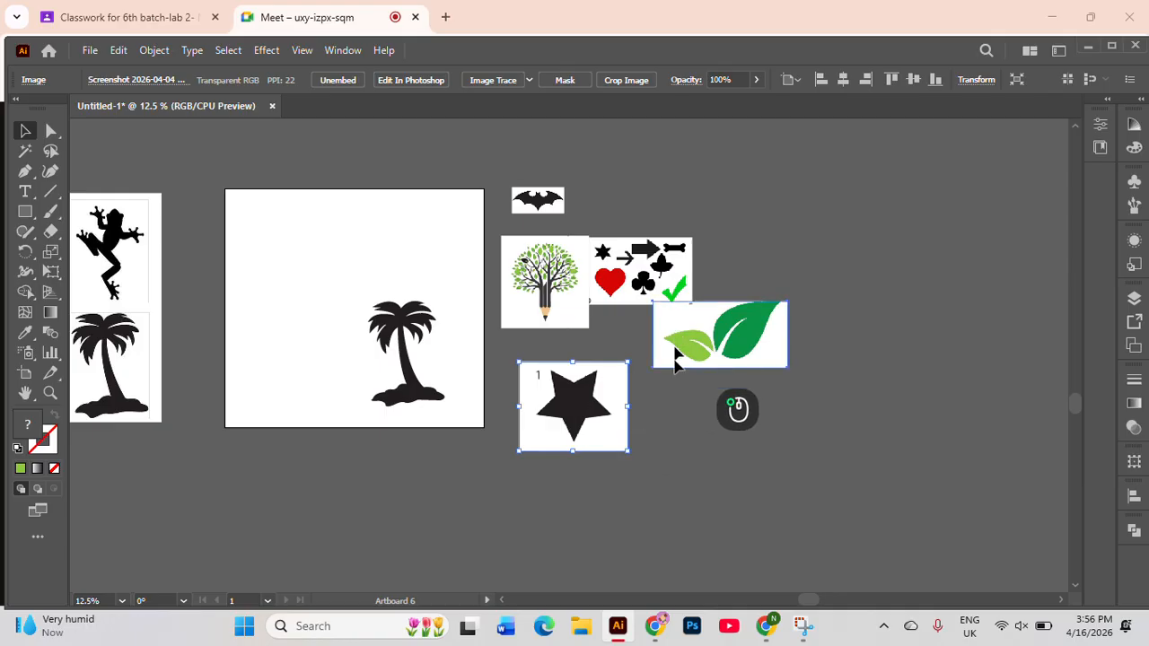
drag(674, 357, 674, 430)
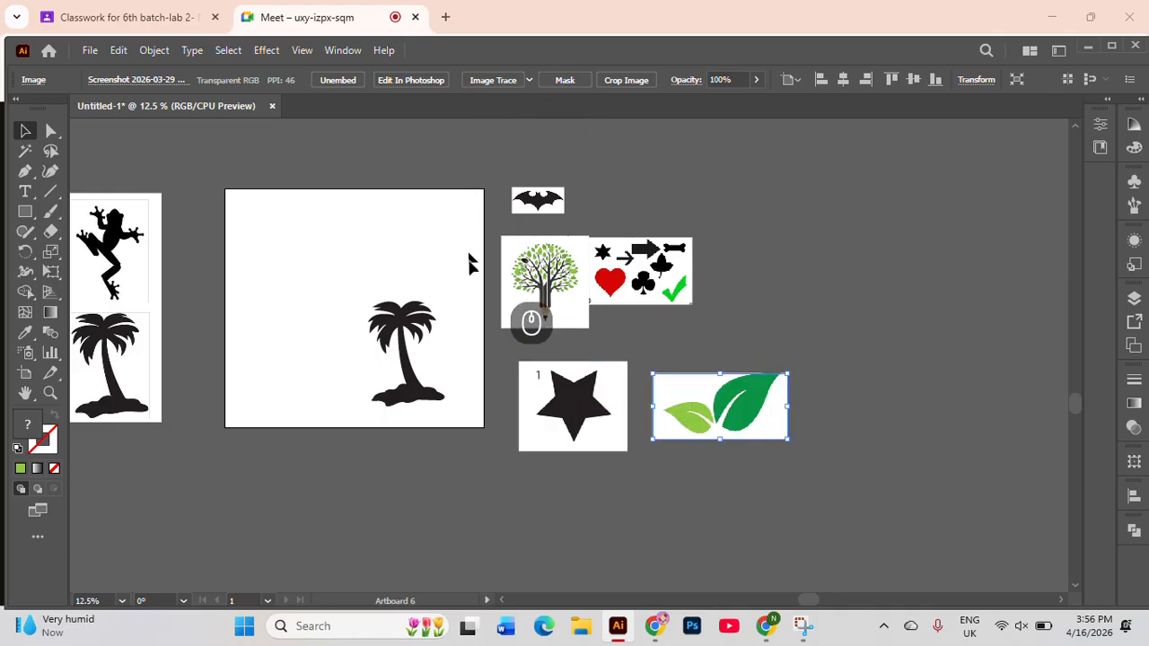
alt+scroll(469, 265, down, 1)
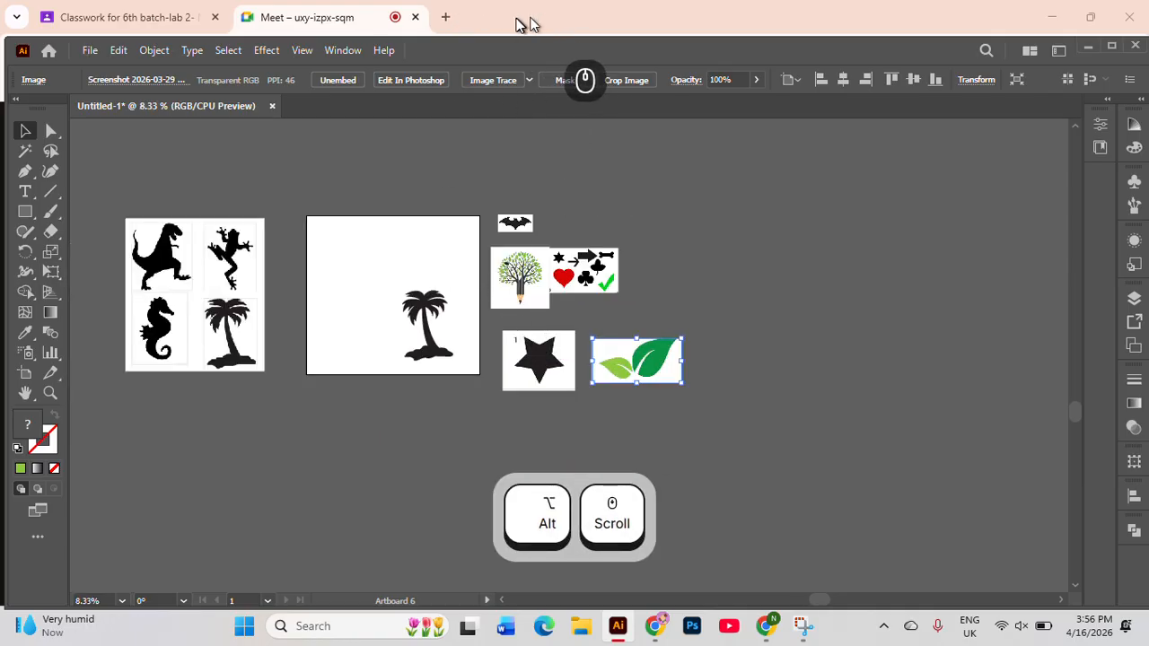